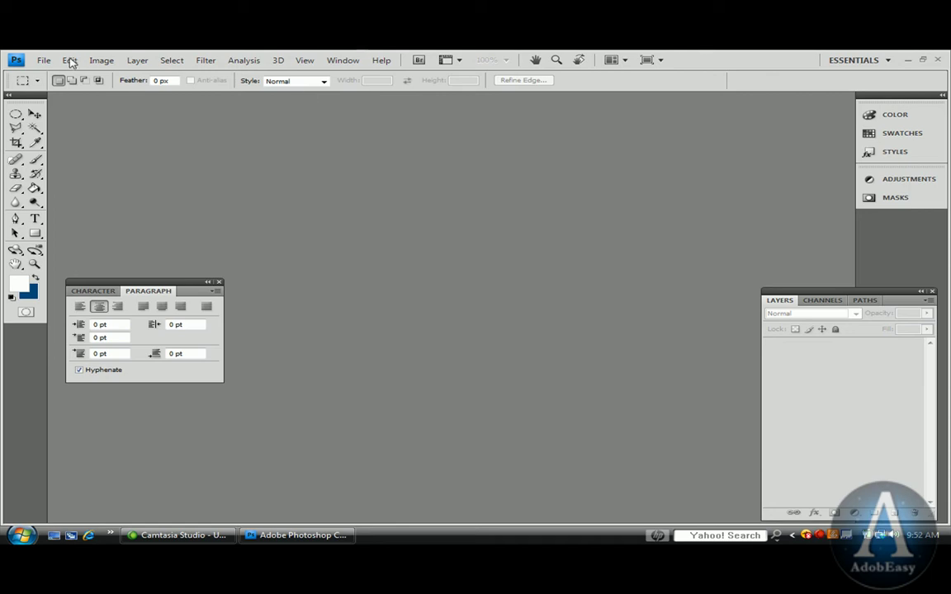
Open picture01.jpg from the Desktop through File > Open.
{"action": "left_click", "coordinate": [44, 60]}
{"action": "left_click", "coordinate": [56, 87]}
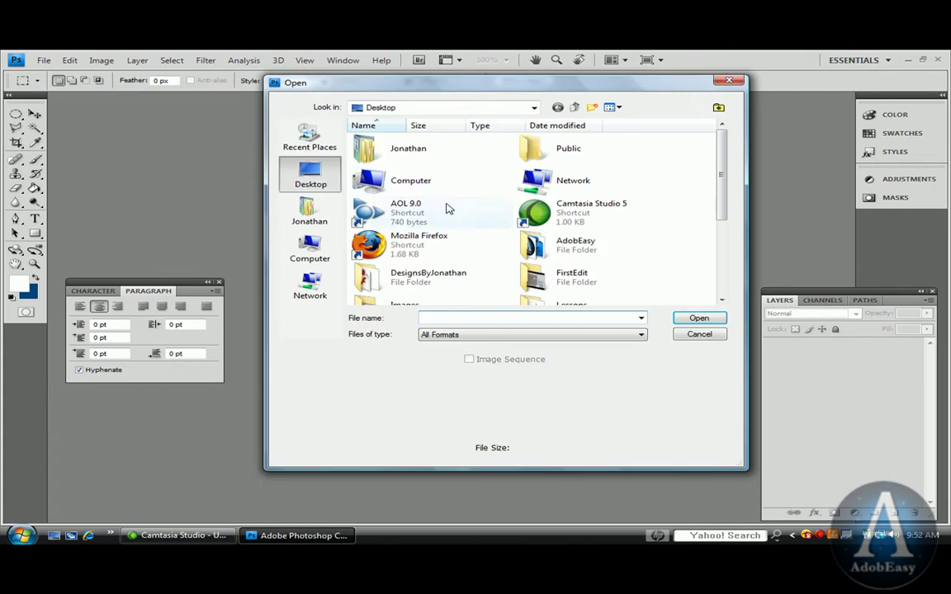
{"action": "left_click_drag", "start_coordinate": [722, 198], "coordinate": [722, 288]}
{"action": "double_click", "coordinate": [398, 282]}
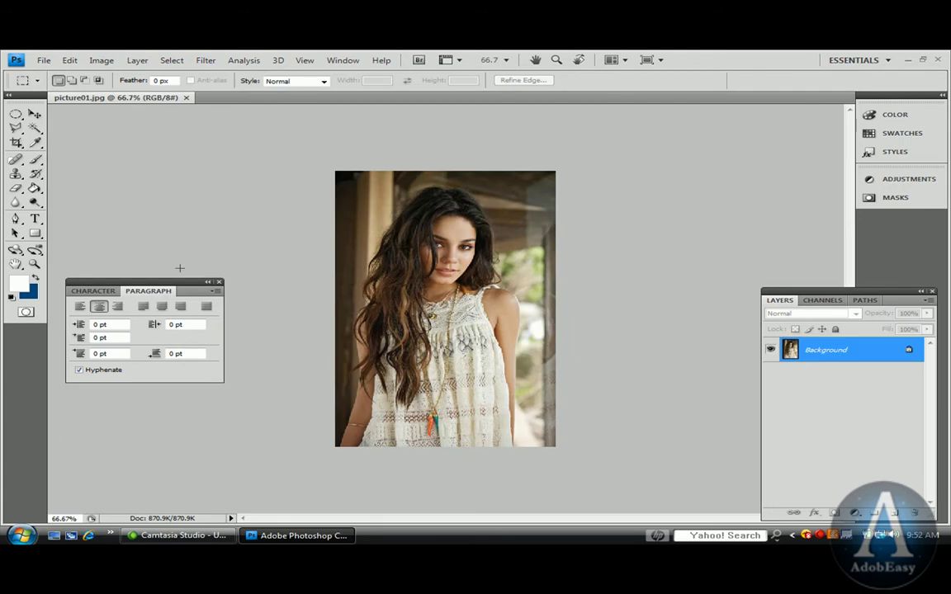
Zoom in with the Zoom tool on the face and right-hand eye, then back out one step.
{"action": "left_click", "coordinate": [35, 265]}
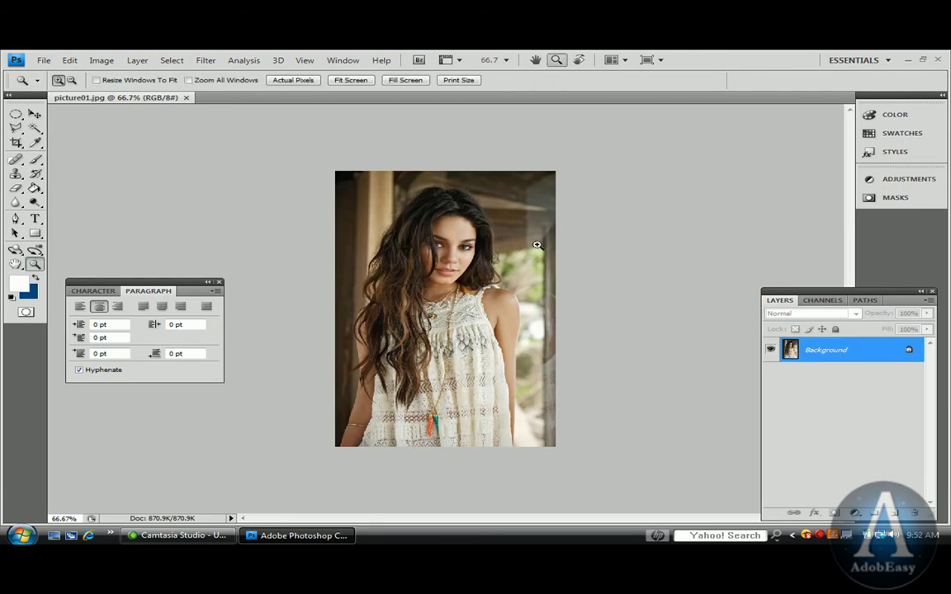
{"action": "left_click", "coordinate": [444, 254]}
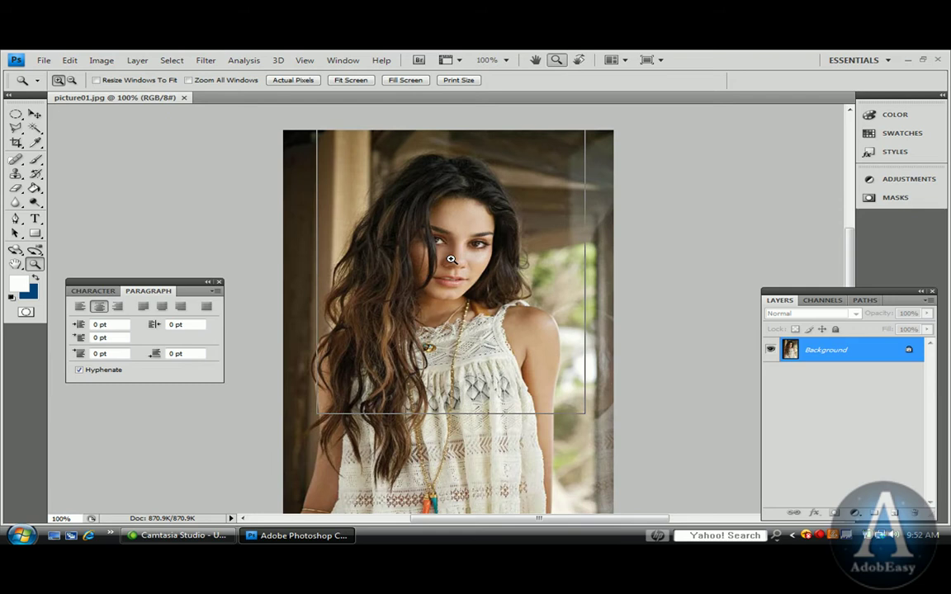
{"action": "left_click", "coordinate": [446, 255]}
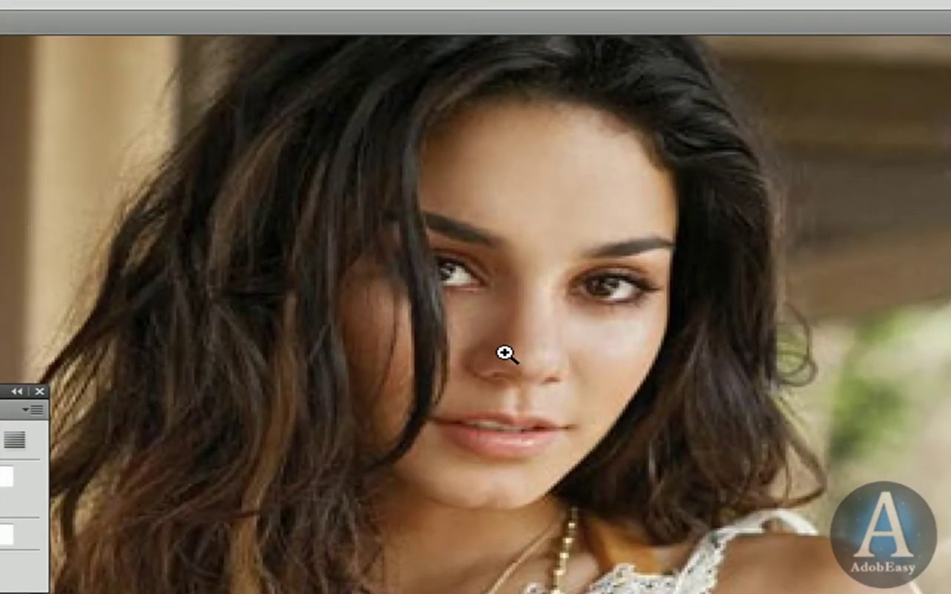
{"action": "left_click", "coordinate": [450, 262]}
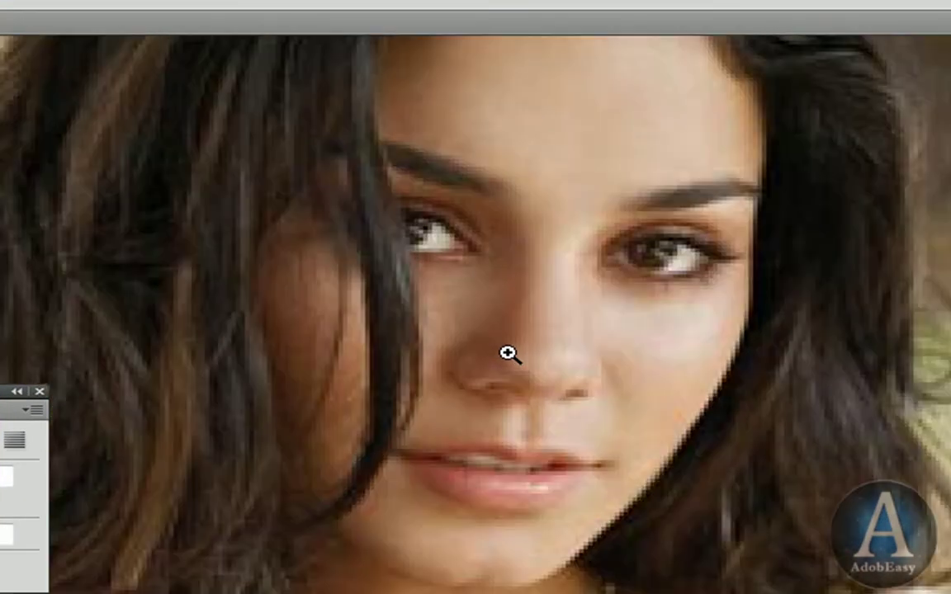
{"action": "scroll", "coordinate": [515, 354], "scroll_direction": "up", "scroll_amount": 3}
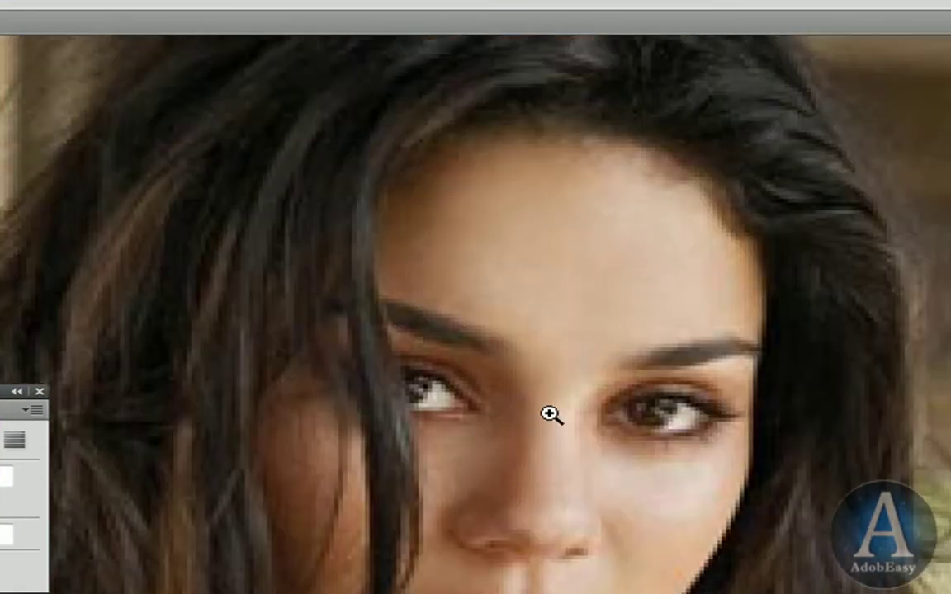
{"action": "left_click", "coordinate": [734, 444]}
{"action": "left_click", "coordinate": [690, 433]}
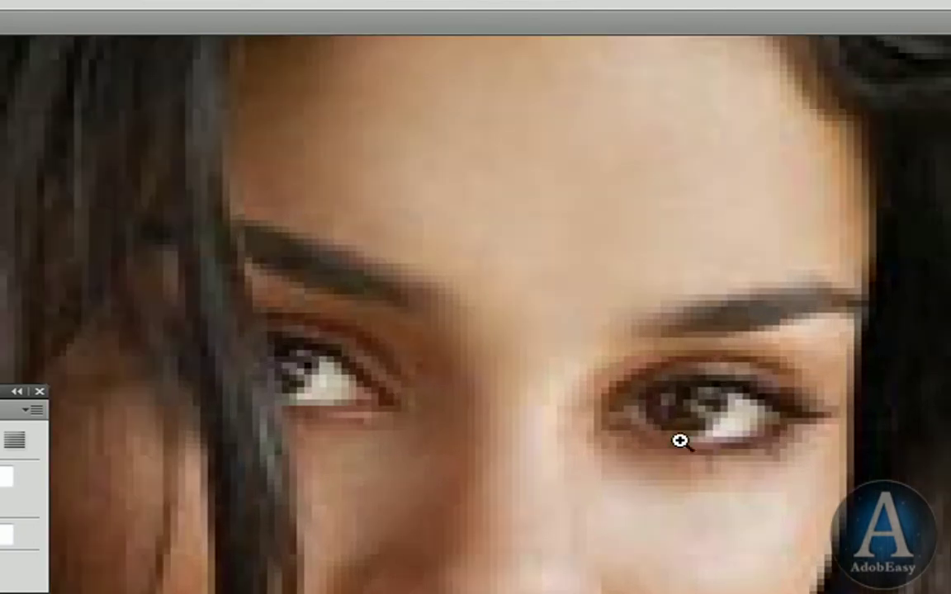
{"action": "left_click", "coordinate": [668, 415]}
{"action": "left_click", "coordinate": [668, 408]}
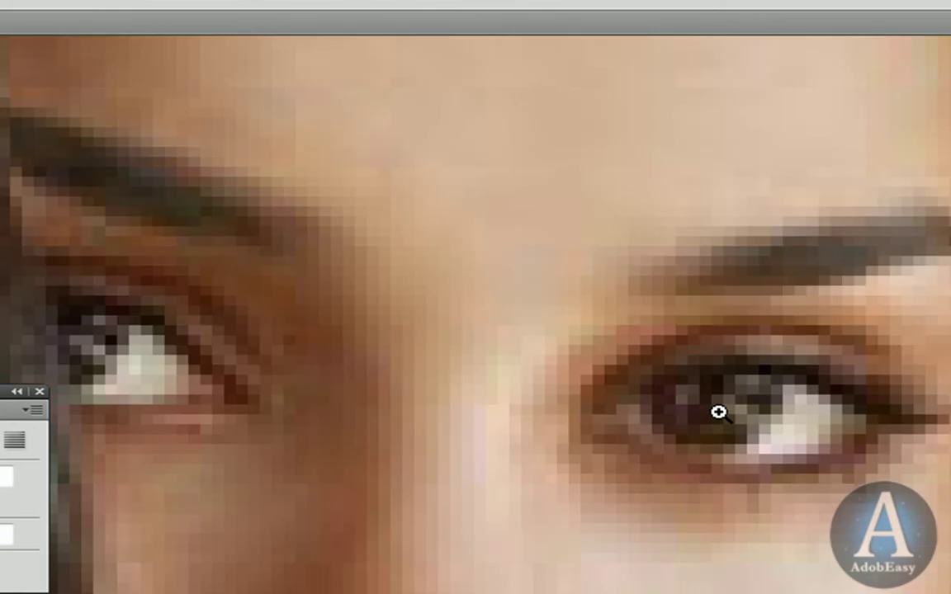
{"action": "left_click", "coordinate": [718, 413], "text": "alt"}
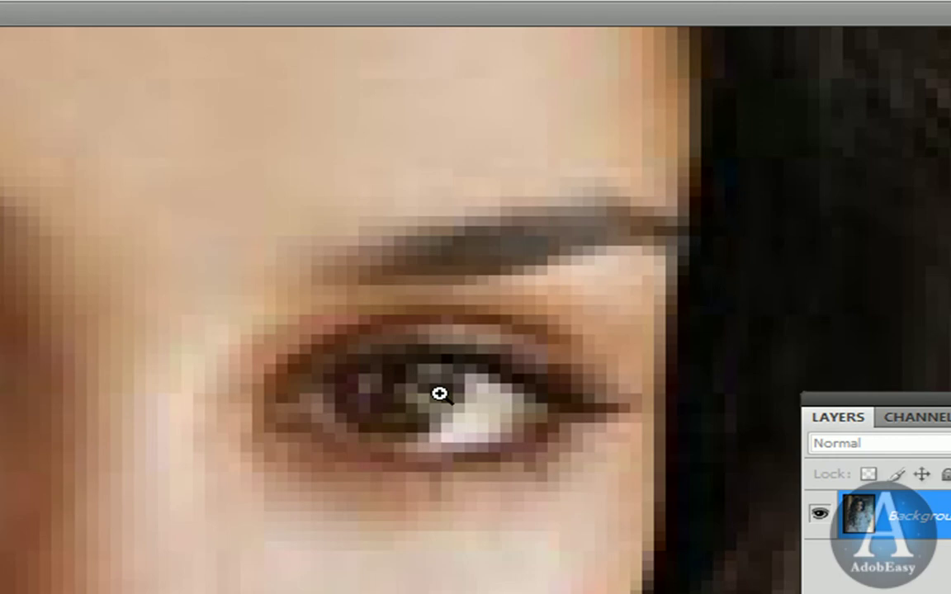
Create a new path in the Paths panel and trace Path 1 around the right-hand iris with the Pen tool.
{"action": "left_click_drag", "start_coordinate": [948, 421], "coordinate": [908, 198]}
{"action": "left_click", "coordinate": [928, 183]}
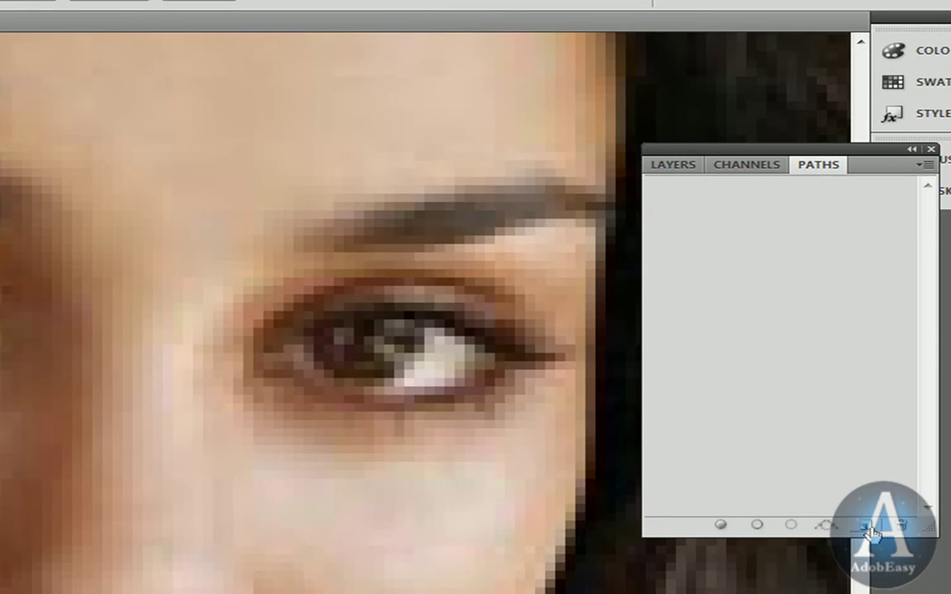
{"action": "left_click", "coordinate": [867, 529]}
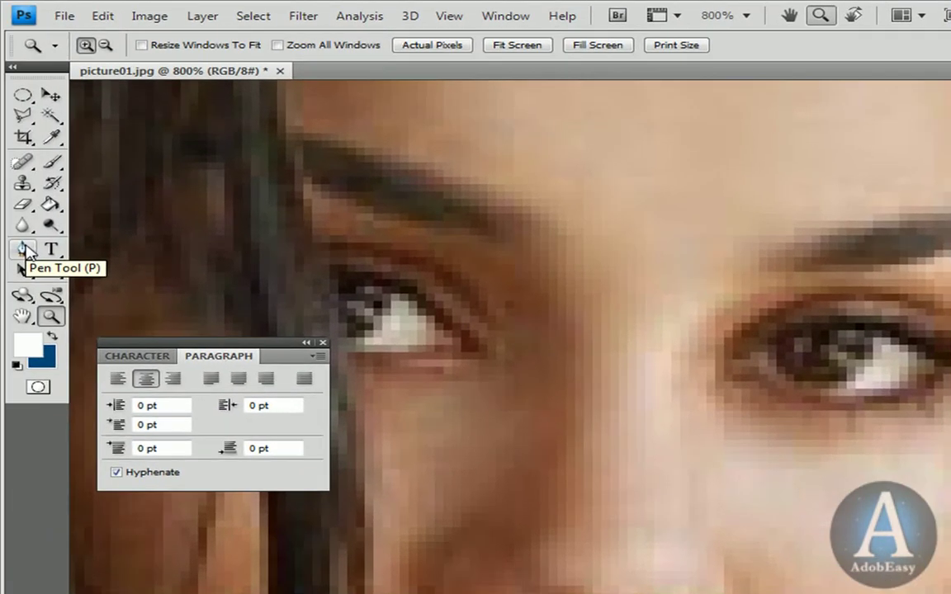
{"action": "left_click", "coordinate": [23, 250]}
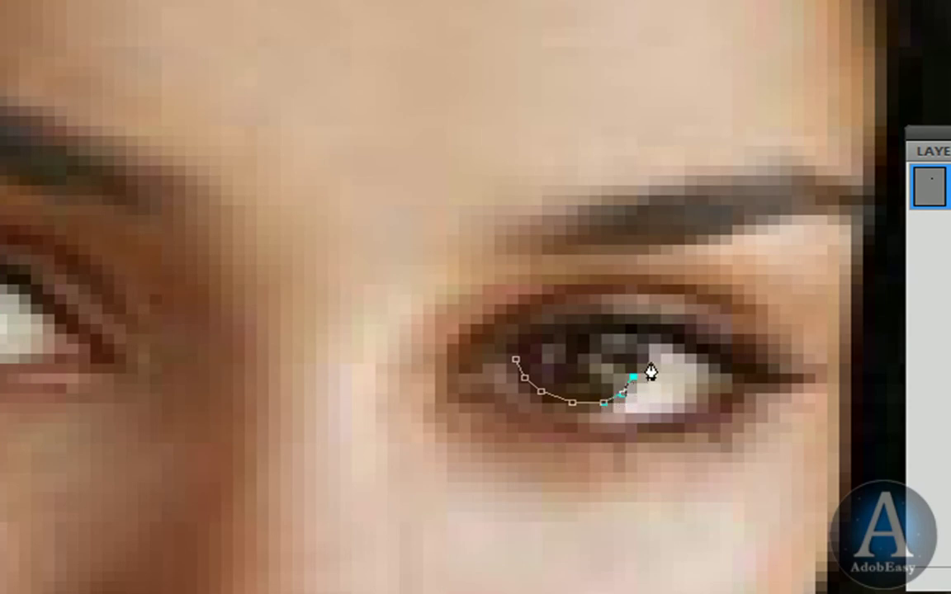
{"action": "left_click_drag", "start_coordinate": [651, 361], "coordinate": [657, 342]}
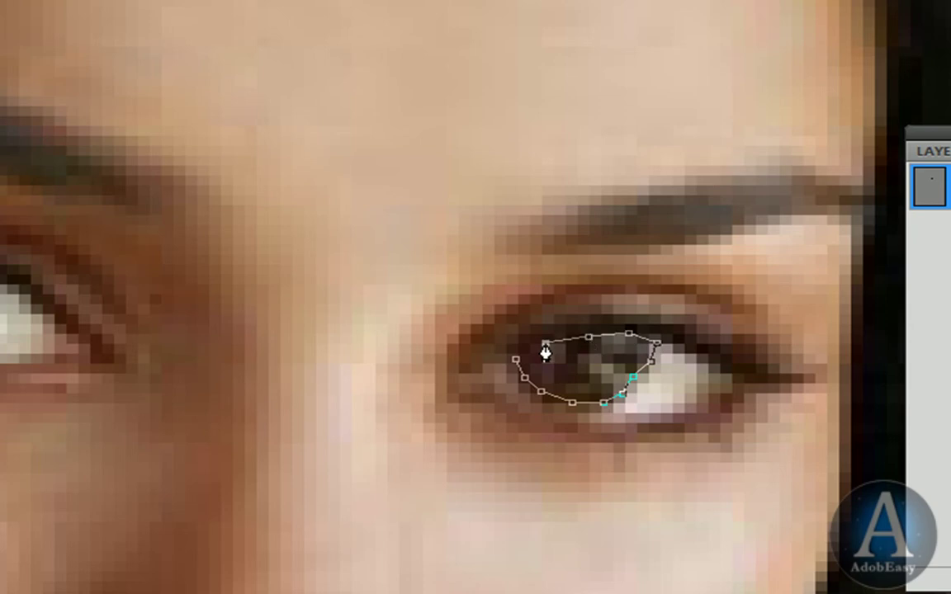
{"action": "left_click", "coordinate": [520, 362]}
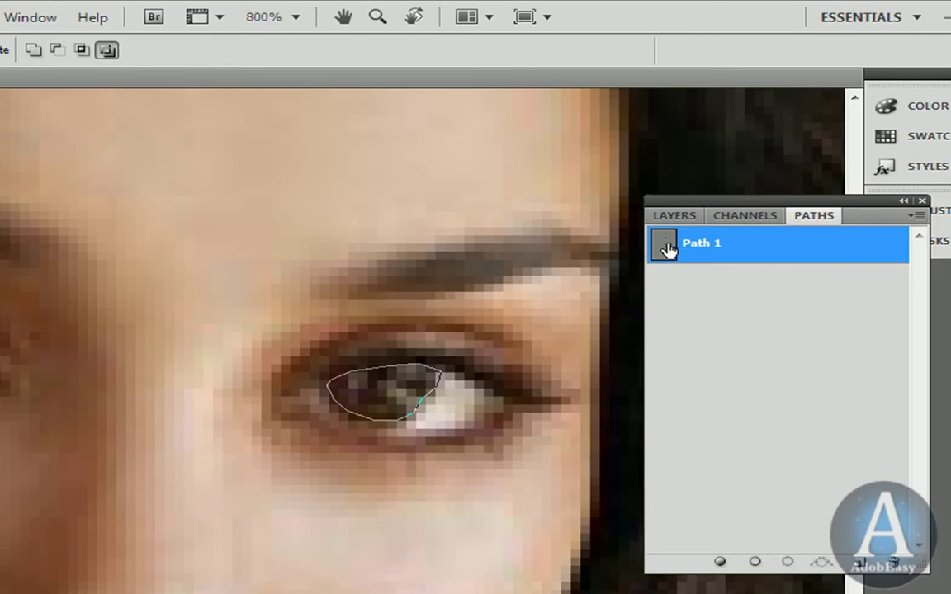
Load Path 1 as a selection and convert the Background into the editable Layer 0.
{"action": "left_click_drag", "start_coordinate": [665, 244], "coordinate": [787, 563]}
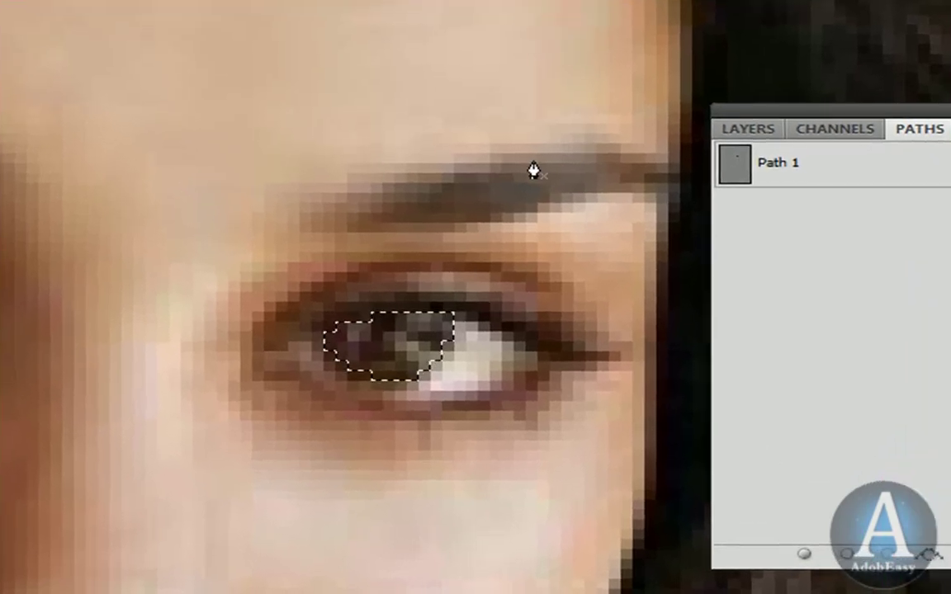
{"action": "left_click", "coordinate": [753, 131]}
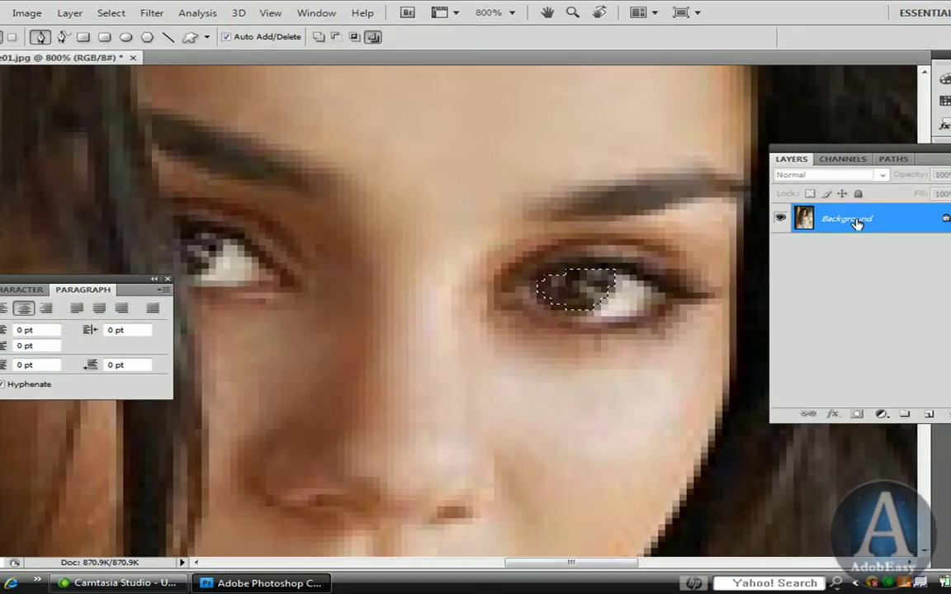
{"action": "double_click", "coordinate": [856, 234]}
{"action": "left_click", "coordinate": [622, 184]}
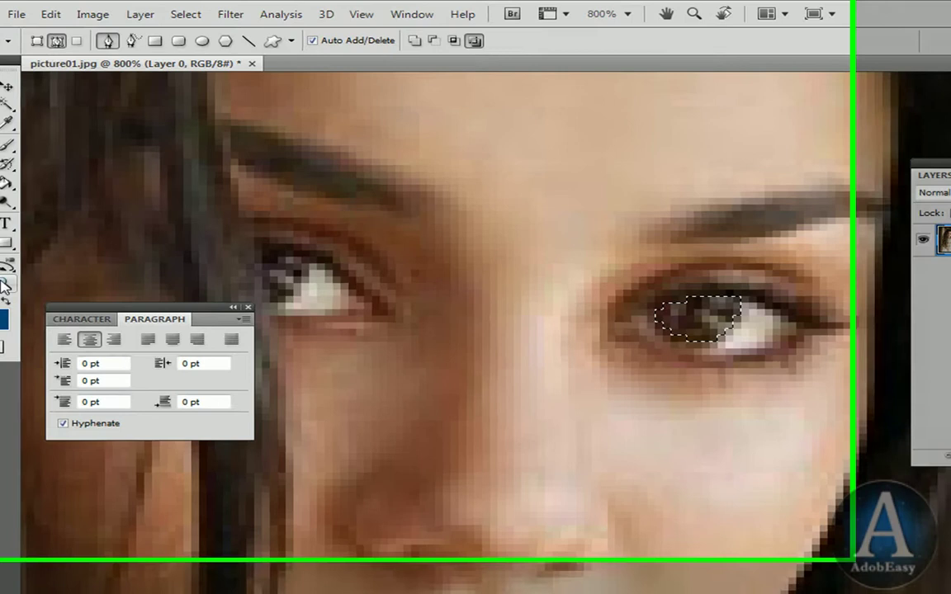
Zoom out to 300% so the whole face is visible.
{"action": "key", "text": "z"}
{"action": "left_click", "coordinate": [540, 288], "text": "alt"}
{"action": "left_click", "coordinate": [758, 353], "text": "alt"}
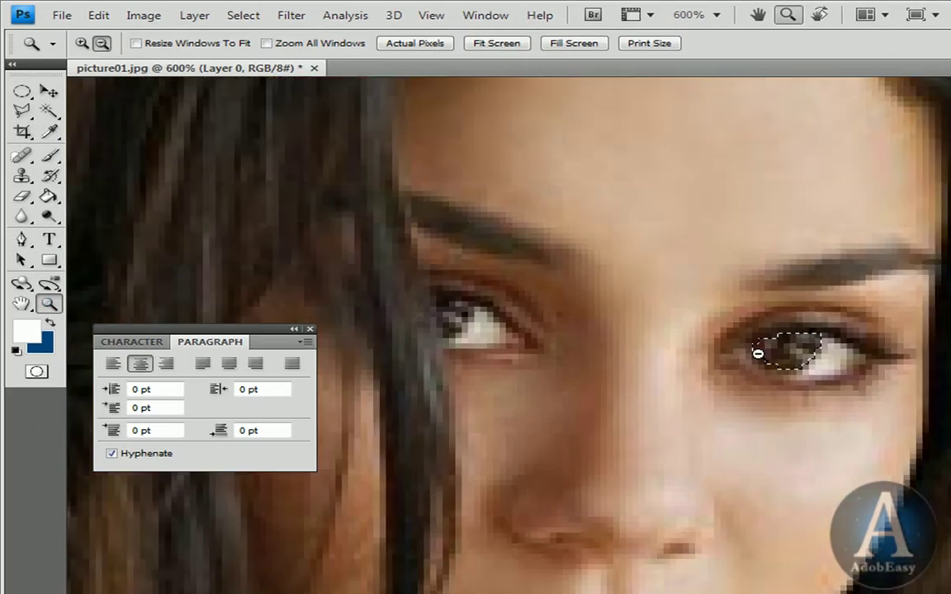
{"action": "left_click", "coordinate": [762, 382], "text": "alt"}
{"action": "left_click", "coordinate": [761, 381], "text": "alt"}
{"action": "left_click", "coordinate": [761, 381], "text": "alt"}
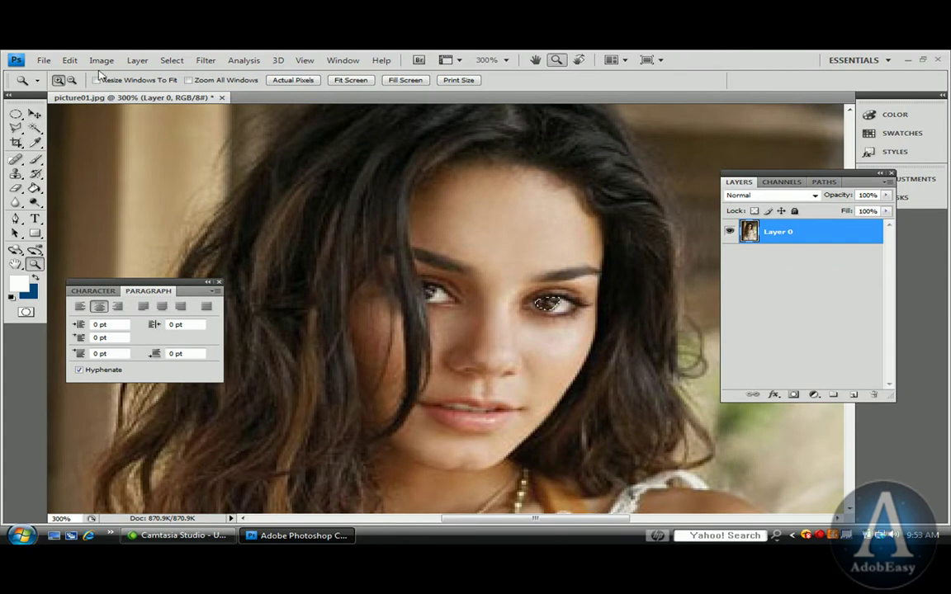
{"action": "left_click", "coordinate": [101, 60]}
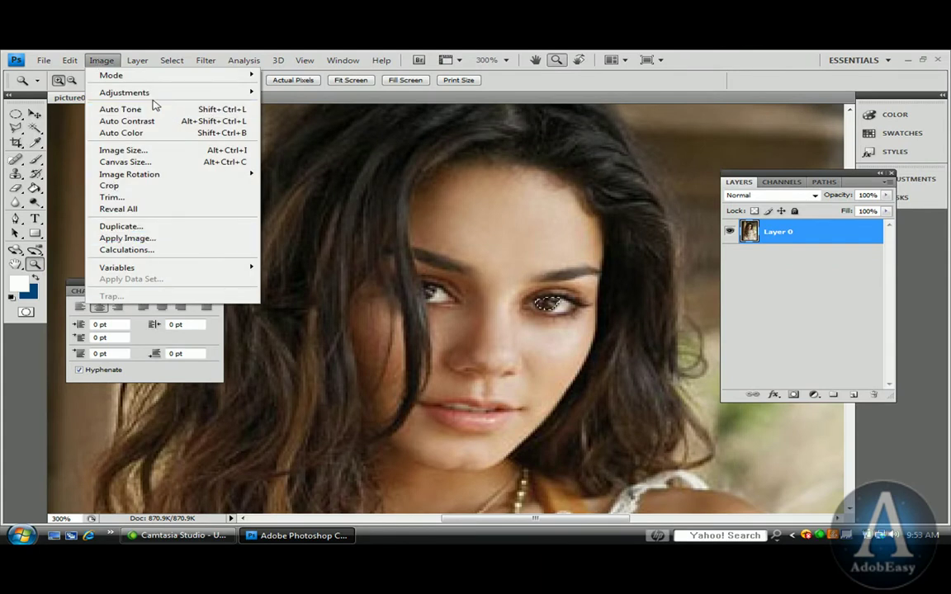
Colorize the selected iris with Hue/Saturation at Hue 185, Saturation 14, Lightness -4.
{"action": "mouse_move", "coordinate": [151, 92]}
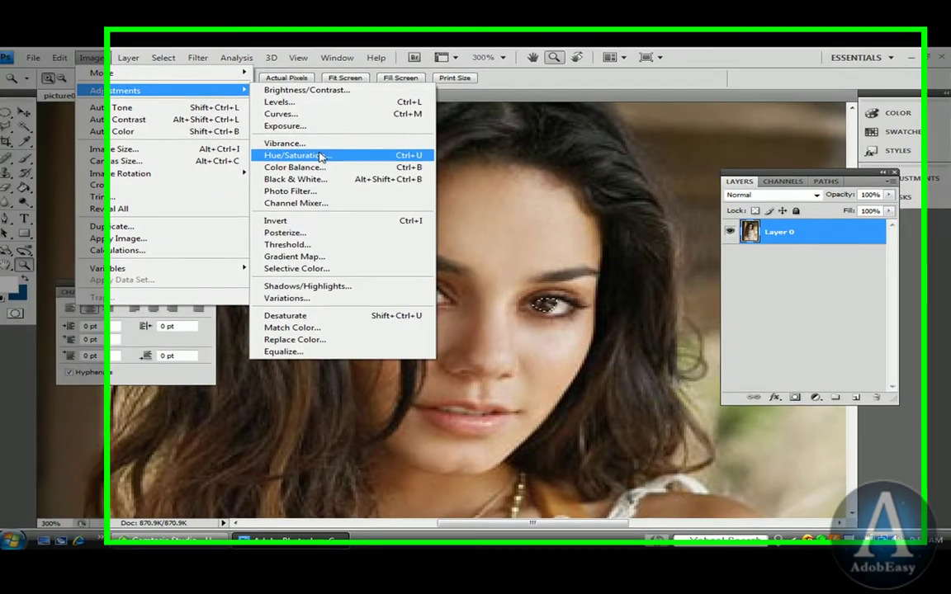
{"action": "left_click", "coordinate": [322, 156]}
{"action": "left_click_drag", "start_coordinate": [675, 92], "coordinate": [599, 111]}
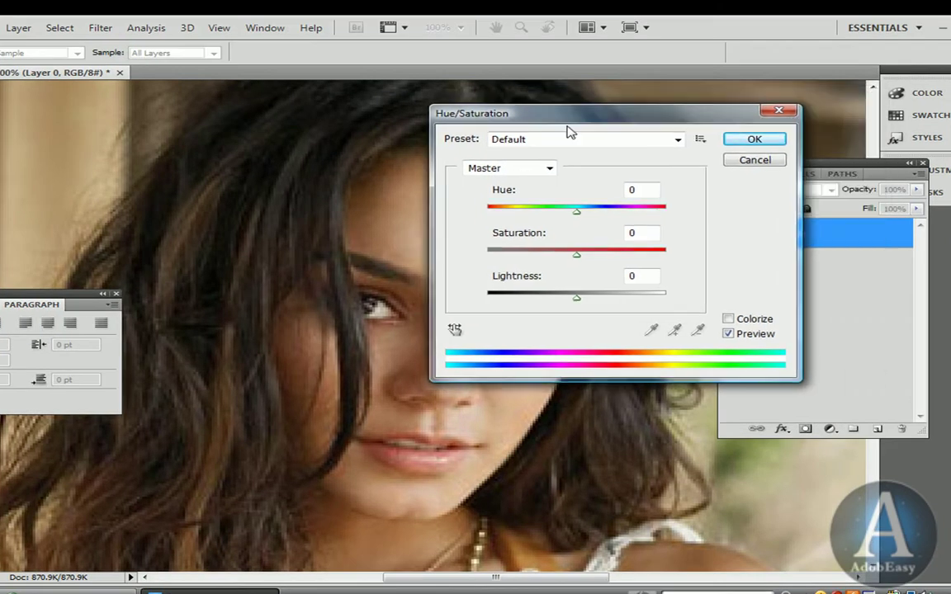
{"action": "left_click_drag", "start_coordinate": [670, 117], "coordinate": [202, 107]}
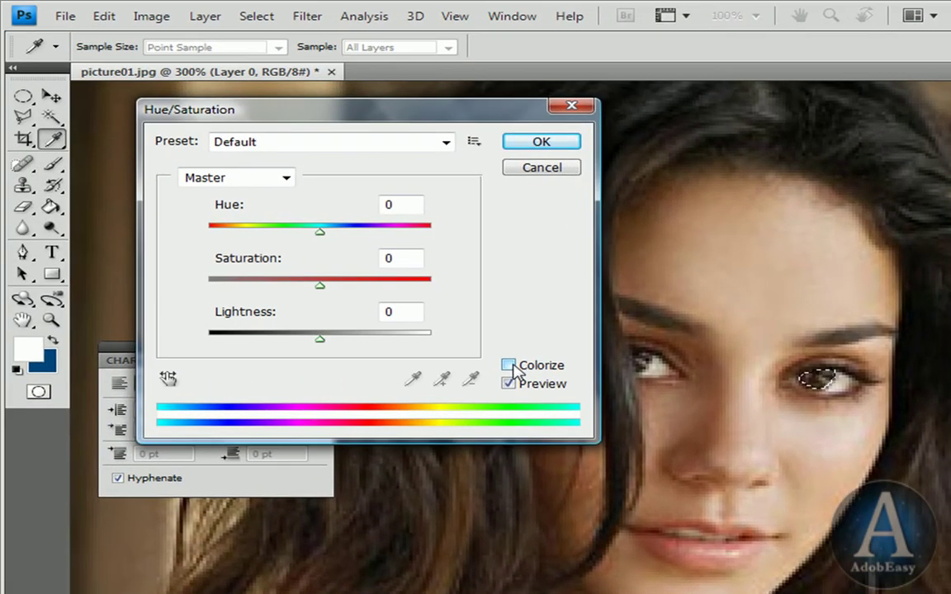
{"action": "left_click", "coordinate": [263, 309]}
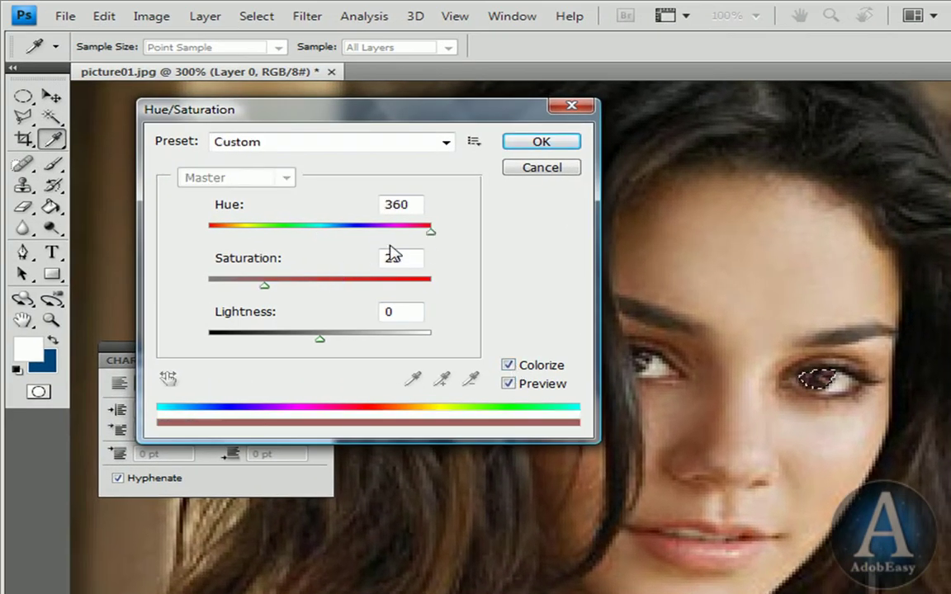
{"action": "left_click_drag", "start_coordinate": [430, 238], "coordinate": [334, 238]}
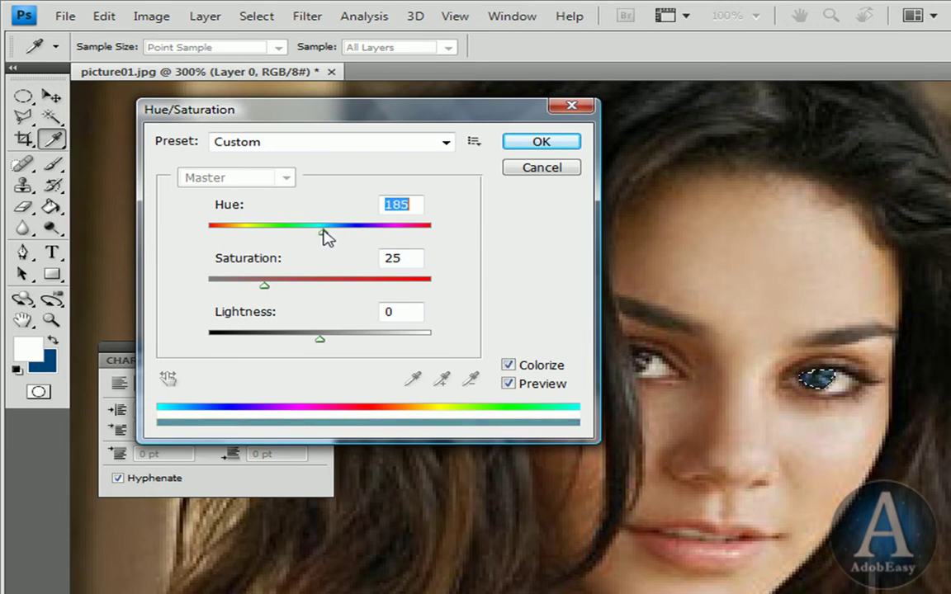
{"action": "left_click_drag", "start_coordinate": [322, 345], "coordinate": [324, 345]}
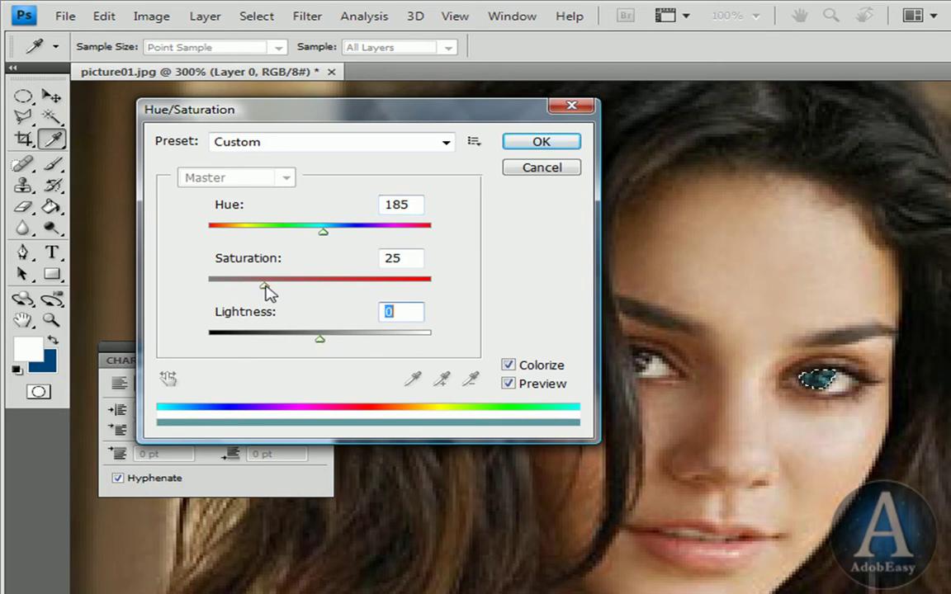
{"action": "left_click_drag", "start_coordinate": [265, 286], "coordinate": [239, 286]}
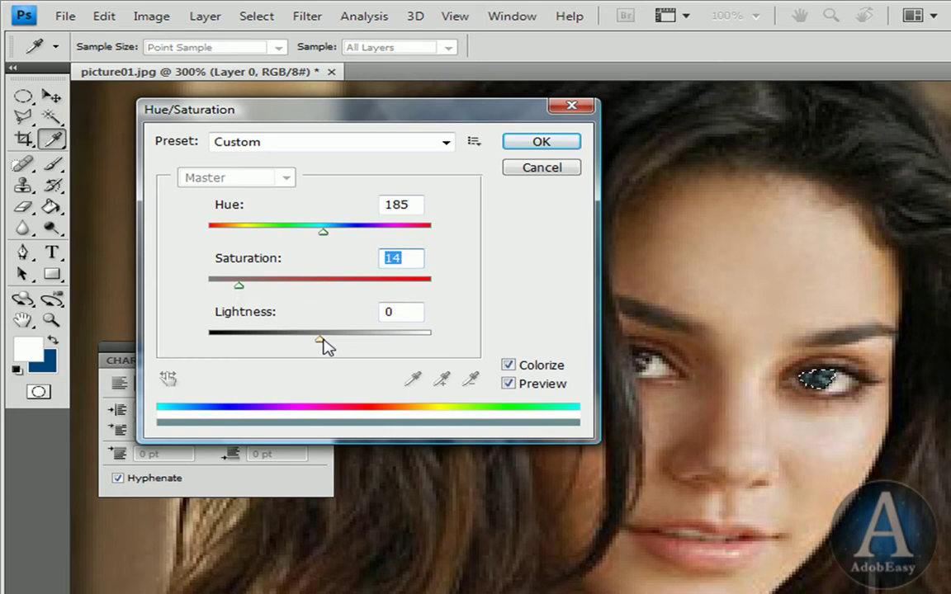
{"action": "left_click_drag", "start_coordinate": [322, 339], "coordinate": [316, 344]}
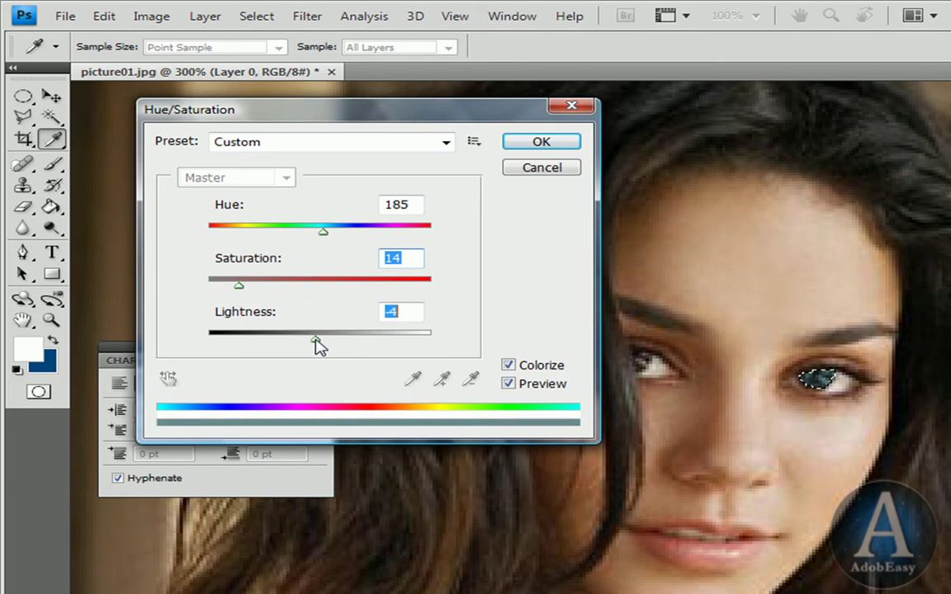
{"action": "left_click", "coordinate": [239, 287]}
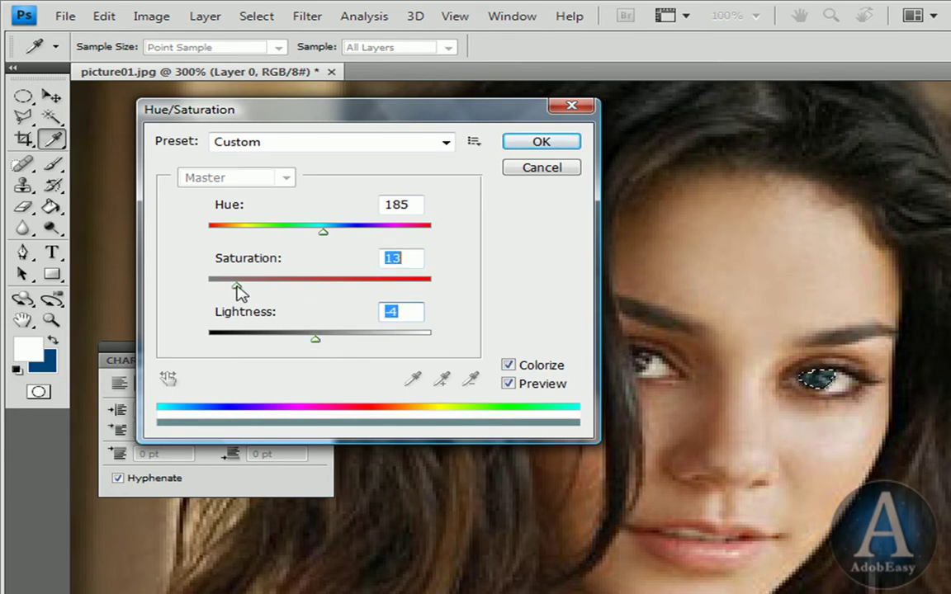
Apply the blue tint, deselect, then zoom out and marquee-zoom onto the still-brown left eye.
{"action": "left_click", "coordinate": [542, 142]}
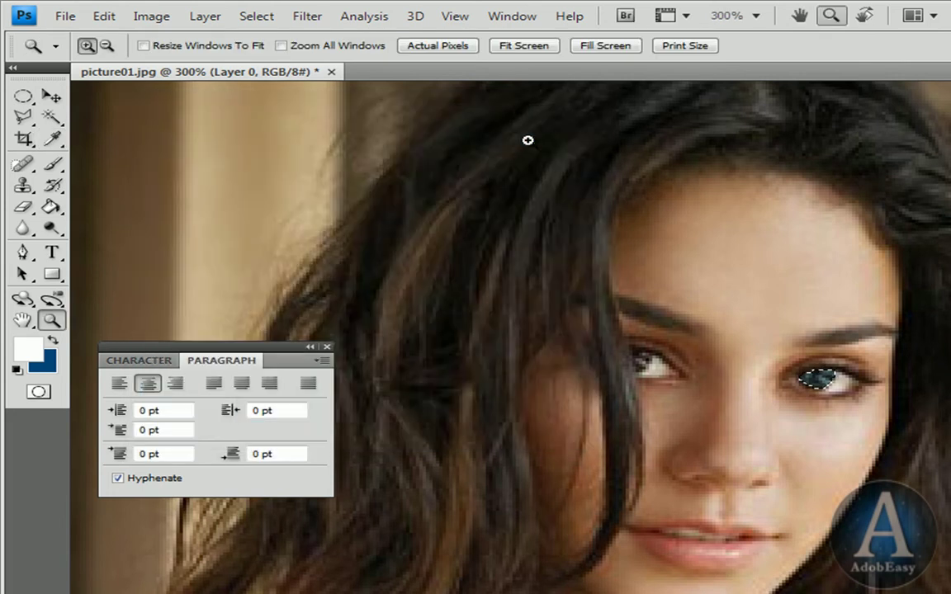
{"action": "key", "text": "ctrl+d"}
{"action": "key", "text": "alt"}
{"action": "left_click", "coordinate": [782, 425], "text": "alt"}
{"action": "left_click", "coordinate": [758, 438], "text": "alt"}
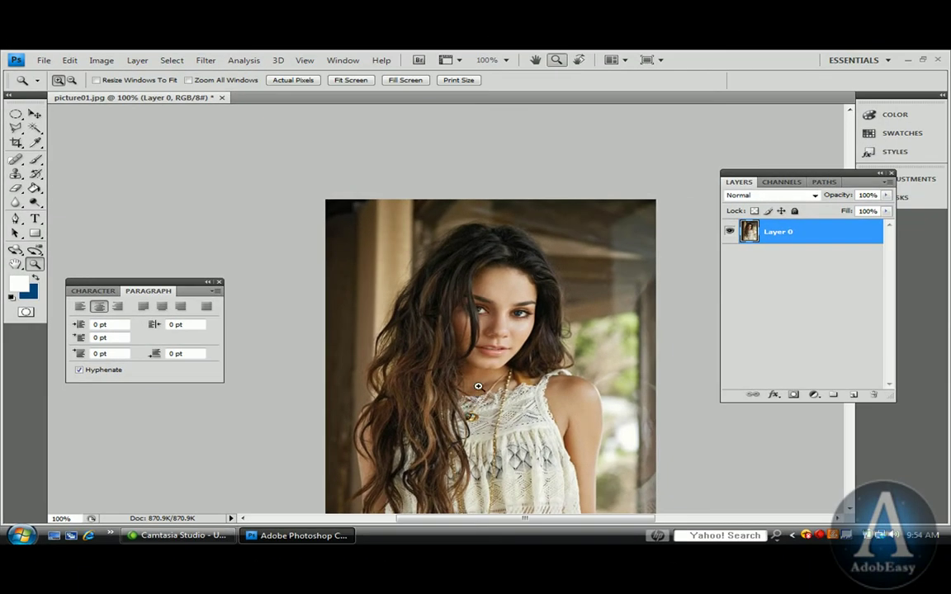
{"action": "left_click_drag", "start_coordinate": [478, 386], "coordinate": [486, 314]}
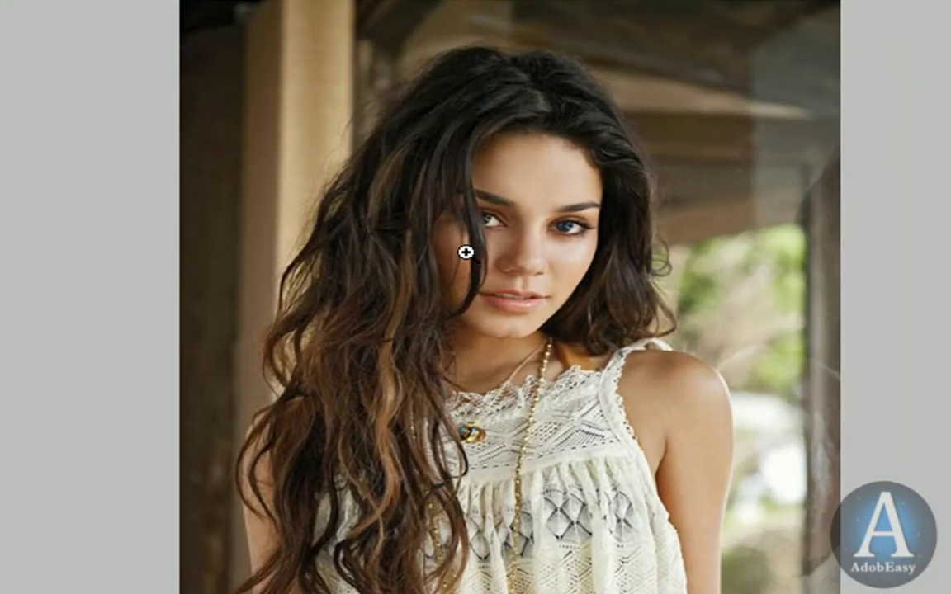
{"action": "left_click_drag", "start_coordinate": [437, 186], "coordinate": [545, 287]}
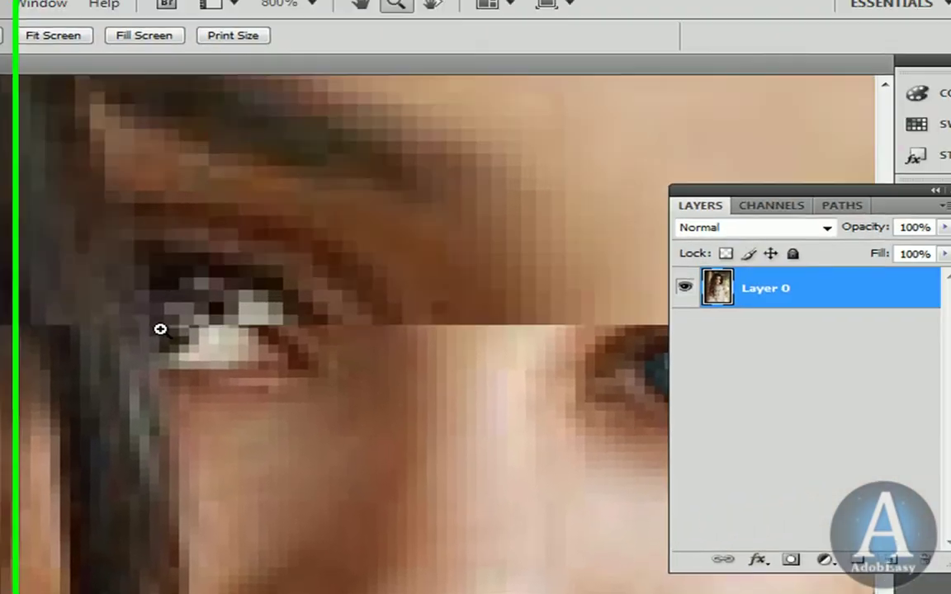
Show the Paths panel, zoom out to both eyes, and undo the dark teal tint.
{"action": "left_click", "coordinate": [831, 206]}
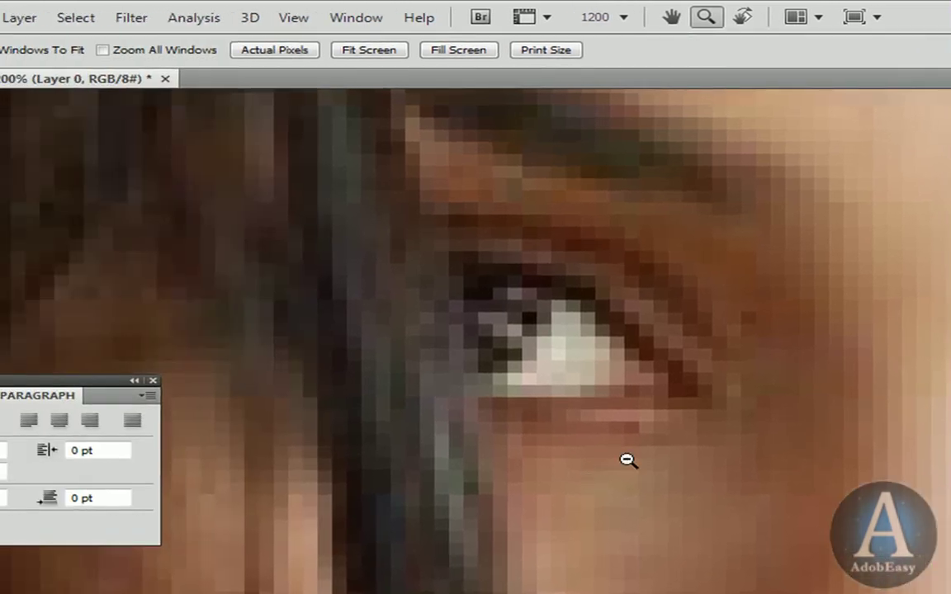
{"action": "left_click", "coordinate": [627, 460], "text": "alt"}
{"action": "left_click", "coordinate": [625, 457], "text": "alt"}
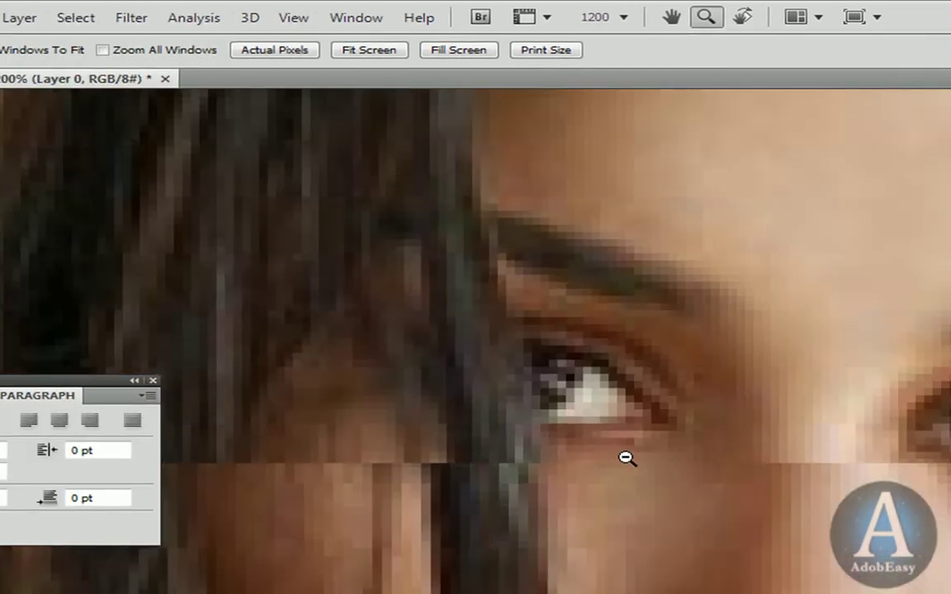
{"action": "left_click", "coordinate": [635, 459], "text": "alt"}
{"action": "left_click", "coordinate": [651, 462], "text": "alt"}
{"action": "left_click", "coordinate": [670, 457], "text": "alt"}
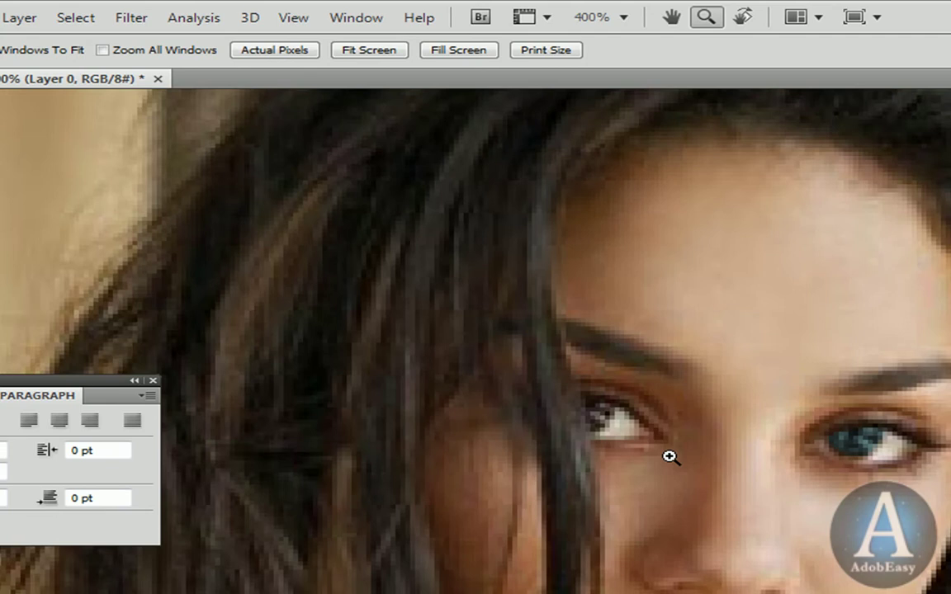
{"action": "key", "text": "ctrl+z"}
Zoom in closely on the right eye's iris.
{"action": "left_click", "coordinate": [854, 460]}
{"action": "left_click", "coordinate": [857, 445]}
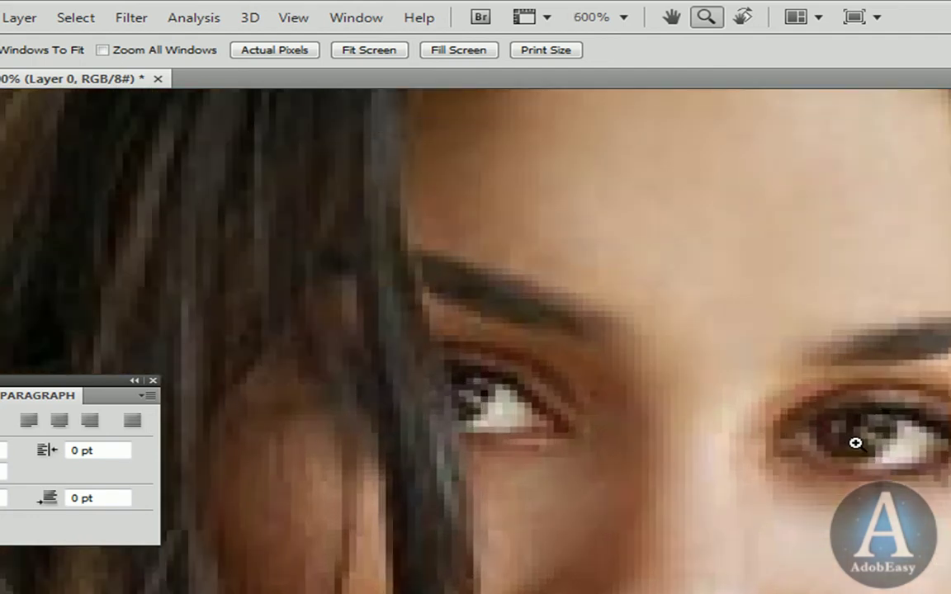
{"action": "left_click", "coordinate": [867, 446]}
{"action": "left_click", "coordinate": [859, 433]}
Create a new empty Path 2 and switch to the Pen tool, moving the Paths panel aside.
{"action": "left_click", "coordinate": [862, 429]}
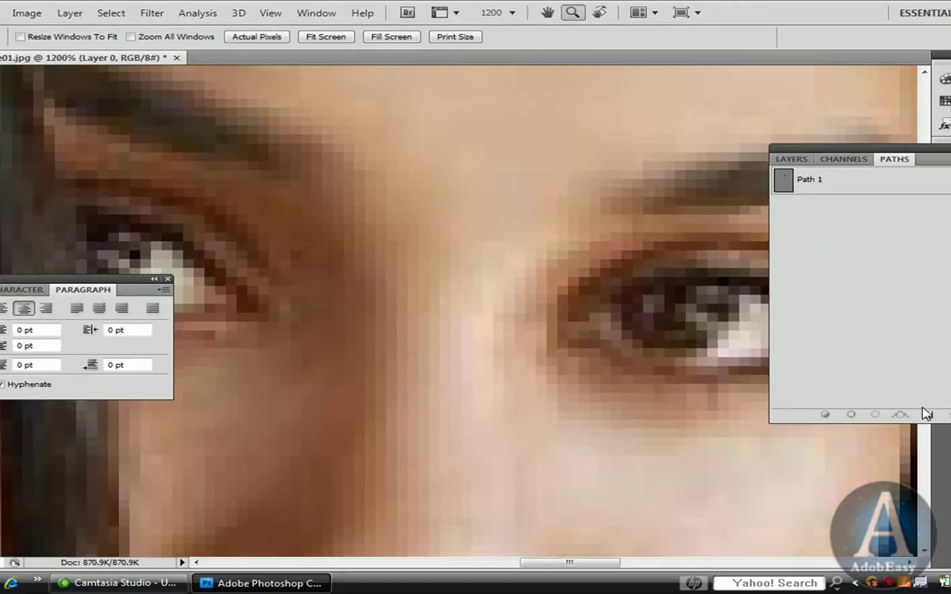
{"action": "left_click", "coordinate": [926, 415]}
{"action": "key", "text": "p"}
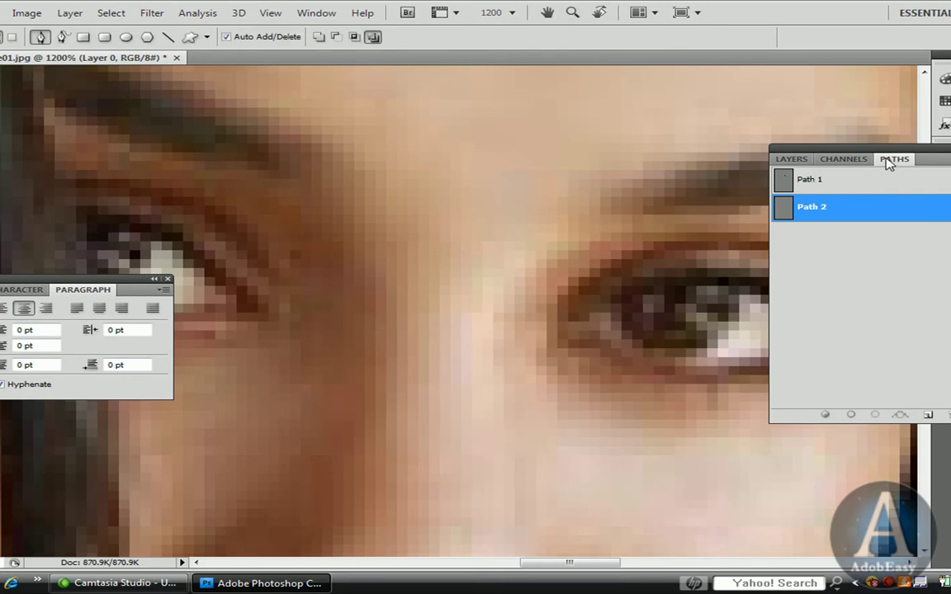
{"action": "left_click_drag", "start_coordinate": [889, 164], "coordinate": [380, 158]}
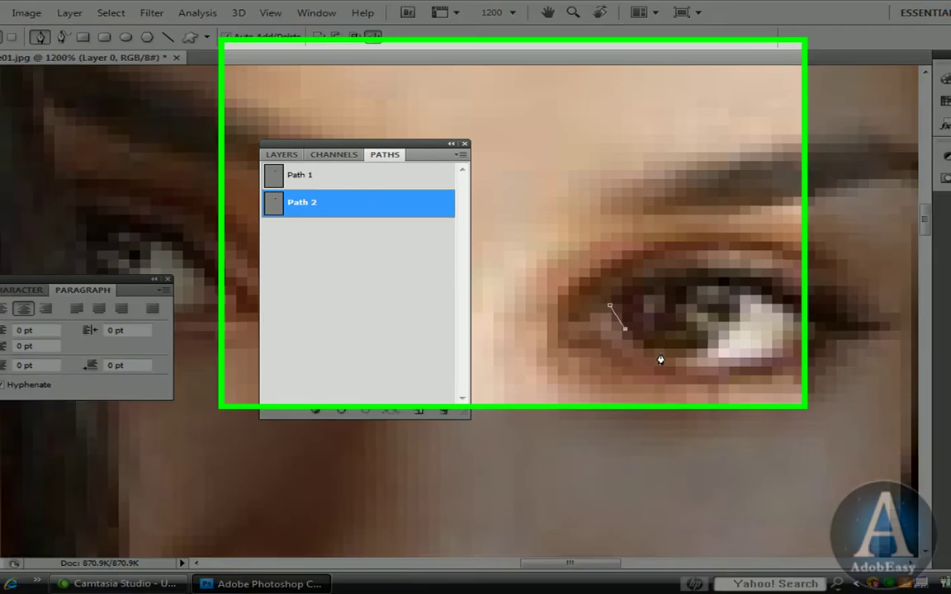
Trace closed pen outlines around the right iris and then the other iris.
{"action": "left_click", "coordinate": [662, 354]}
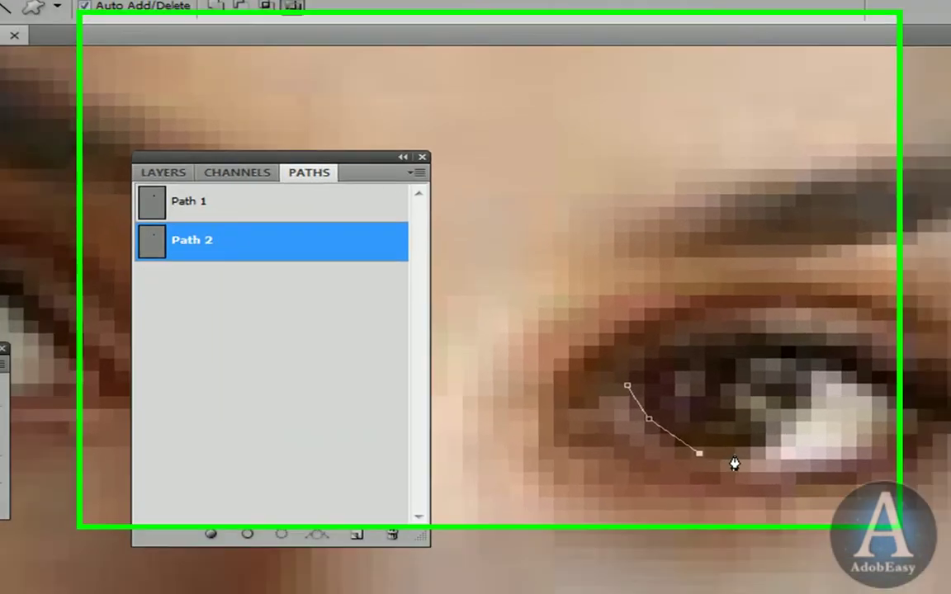
{"action": "left_click", "coordinate": [686, 354]}
{"action": "left_click", "coordinate": [712, 344]}
{"action": "left_click", "coordinate": [842, 456]}
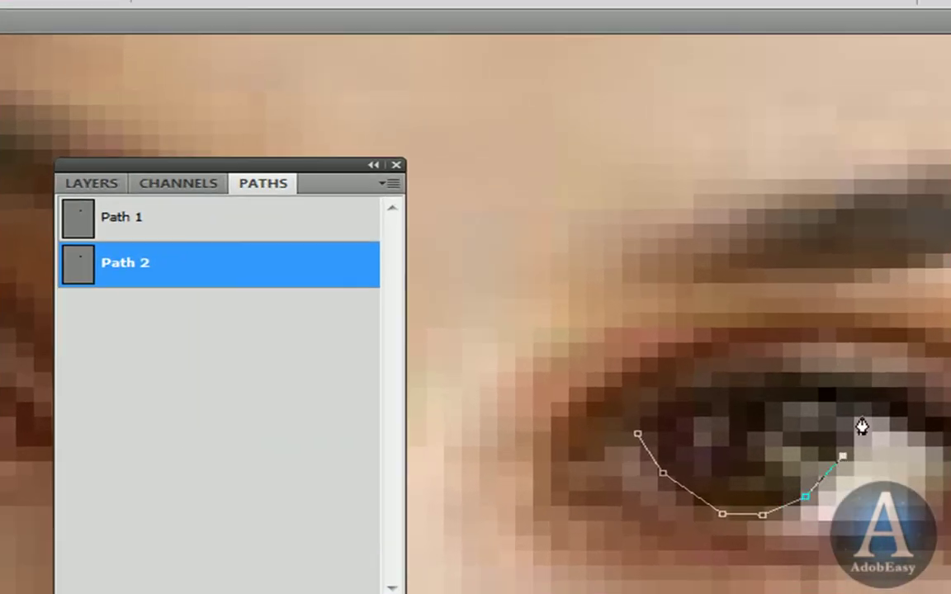
{"action": "left_click", "coordinate": [856, 407]}
{"action": "left_click", "coordinate": [840, 394]}
{"action": "left_click", "coordinate": [765, 399]}
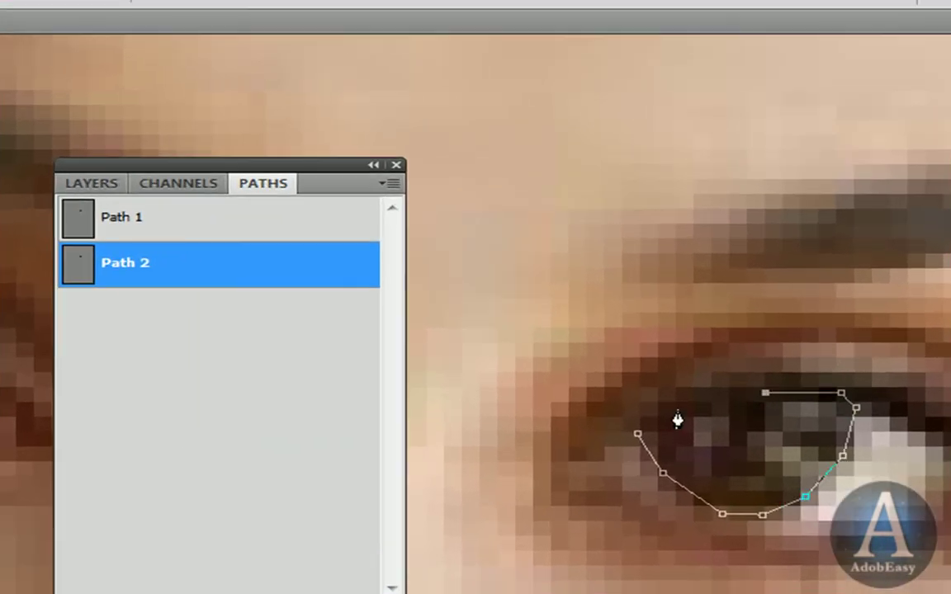
{"action": "left_click", "coordinate": [637, 433]}
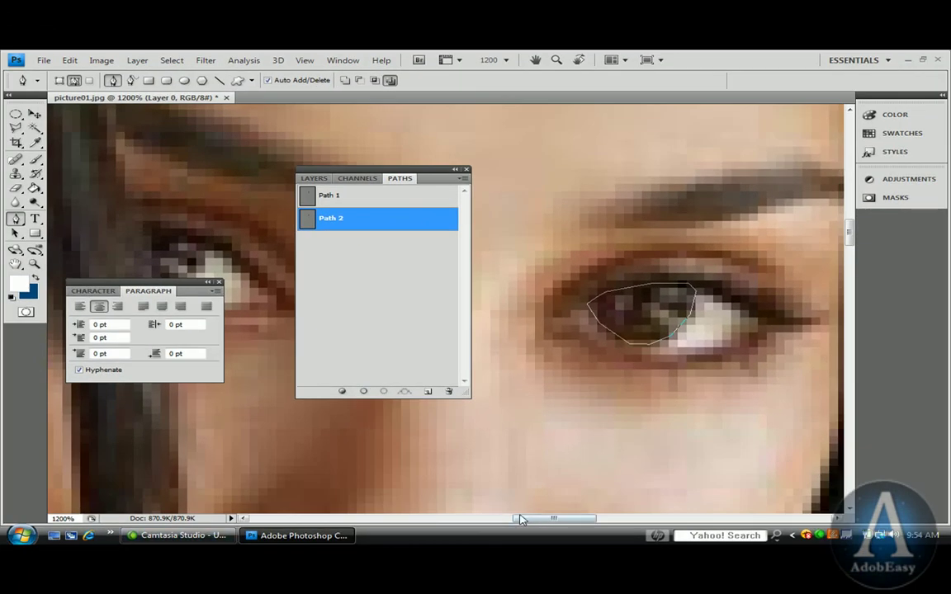
{"action": "left_click_drag", "start_coordinate": [518, 519], "coordinate": [484, 523]}
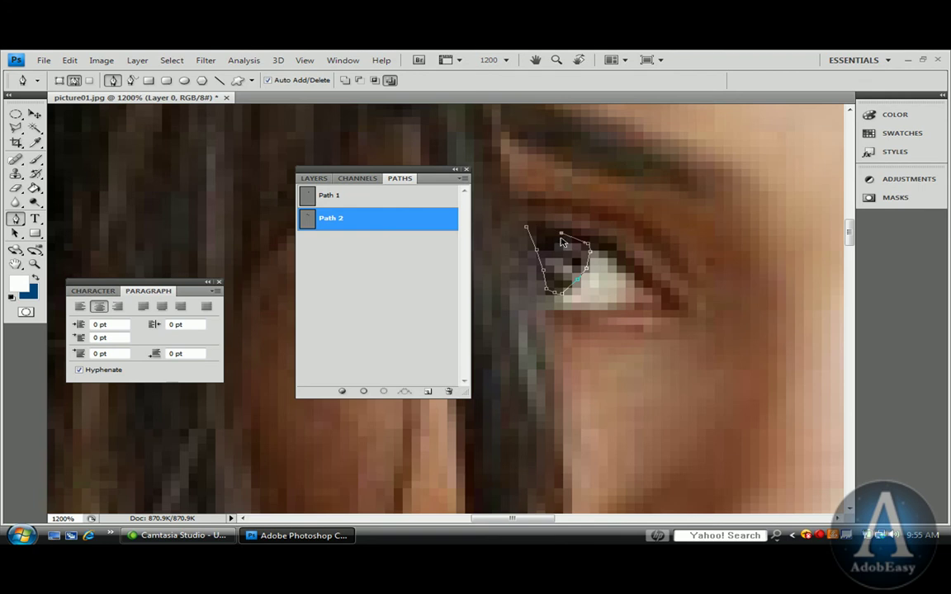
{"action": "left_click", "coordinate": [526, 227]}
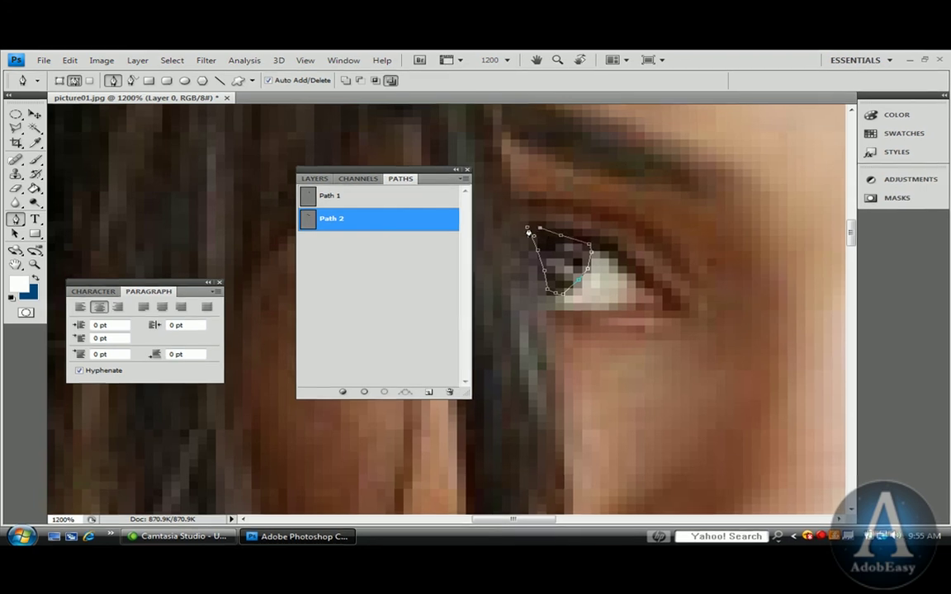
Zoom back out with the Zoom tool to show the whole face.
{"action": "left_click", "coordinate": [35, 264]}
{"action": "left_click", "coordinate": [644, 280], "text": "alt"}
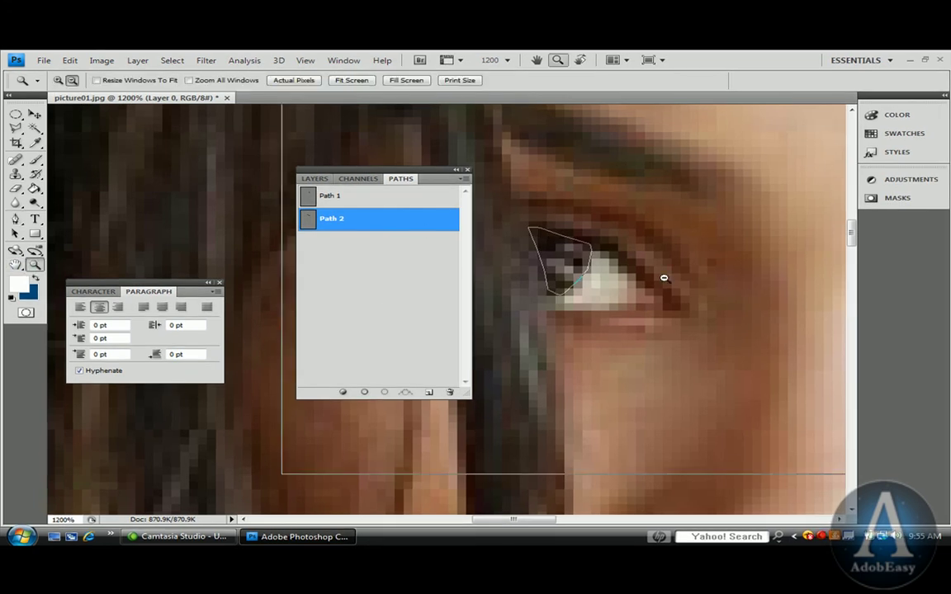
{"action": "left_click", "coordinate": [631, 291], "text": "alt"}
{"action": "left_click", "coordinate": [631, 290], "text": "alt"}
{"action": "left_click", "coordinate": [634, 293], "text": "alt"}
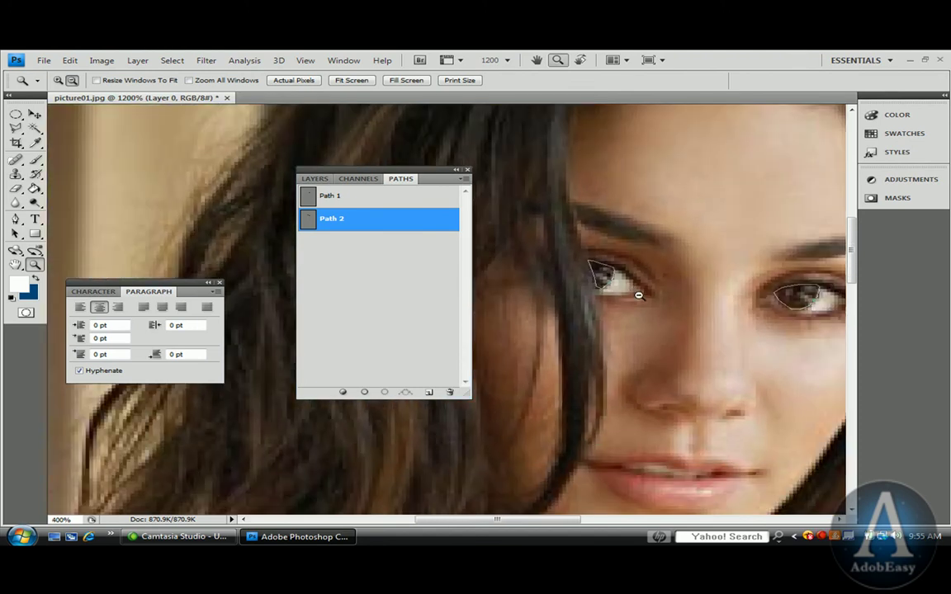
{"action": "left_click", "coordinate": [636, 295], "text": "alt"}
{"action": "left_click", "coordinate": [640, 295], "text": "alt"}
Load Path 2 as a selection around both irises and hide the path outline.
{"action": "left_click", "coordinate": [640, 295], "text": "alt"}
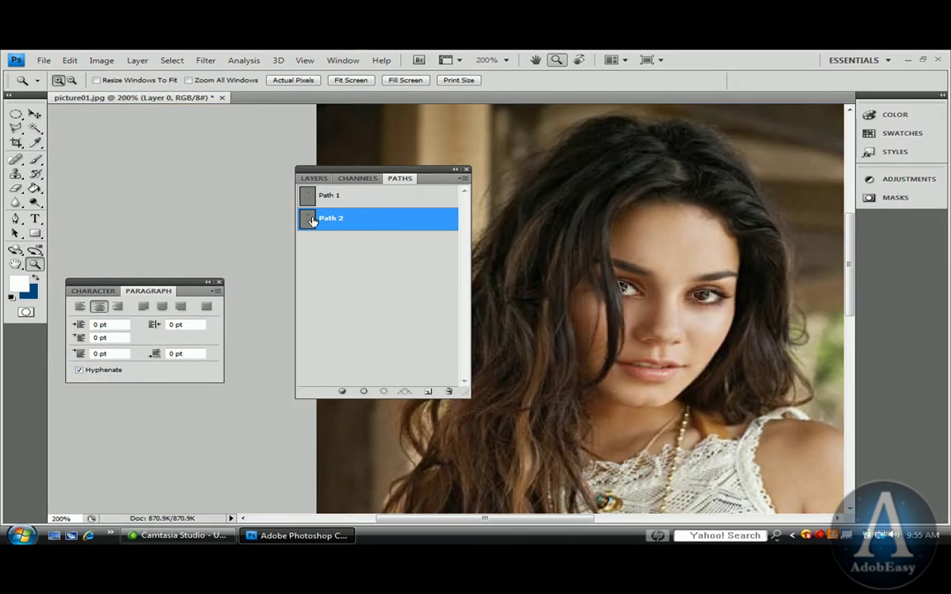
{"action": "left_click_drag", "start_coordinate": [312, 221], "coordinate": [383, 390]}
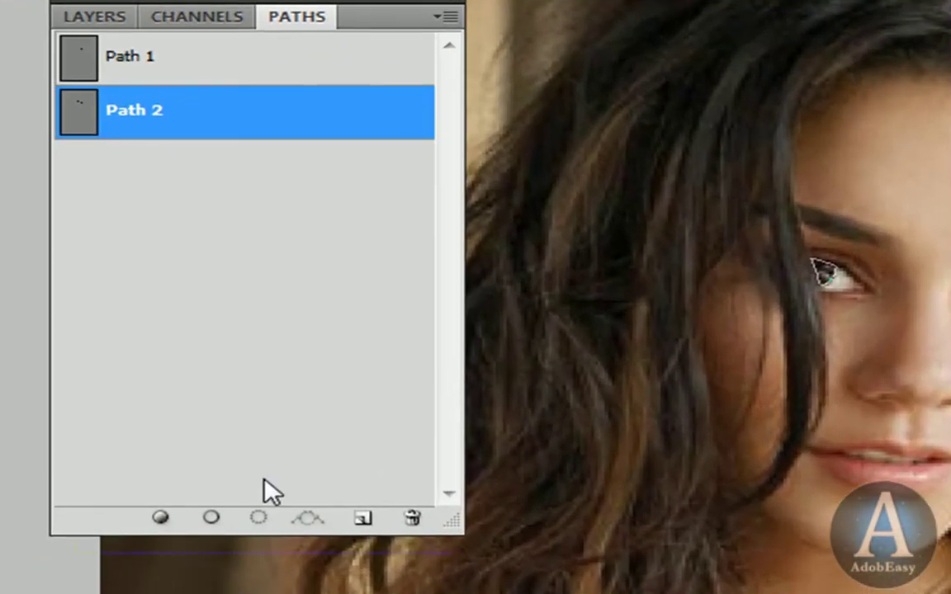
{"action": "left_click_drag", "start_coordinate": [305, 221], "coordinate": [379, 385]}
{"action": "left_click_drag", "start_coordinate": [249, 504], "coordinate": [257, 518]}
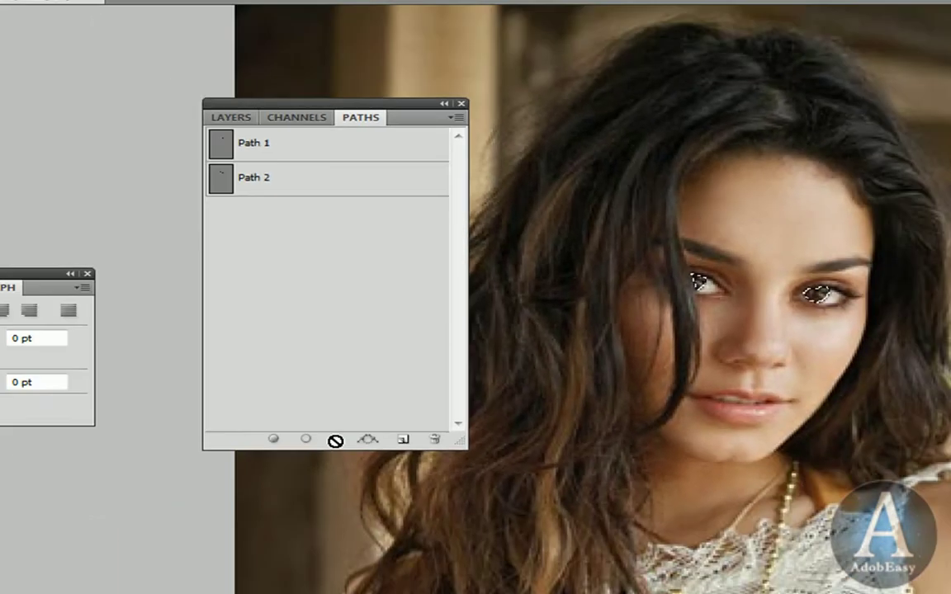
{"action": "left_click", "coordinate": [177, 180]}
Colorize both irises with Hue/Saturation at Hue 203, Saturation 25, Lightness -13.
{"action": "left_click", "coordinate": [102, 60]}
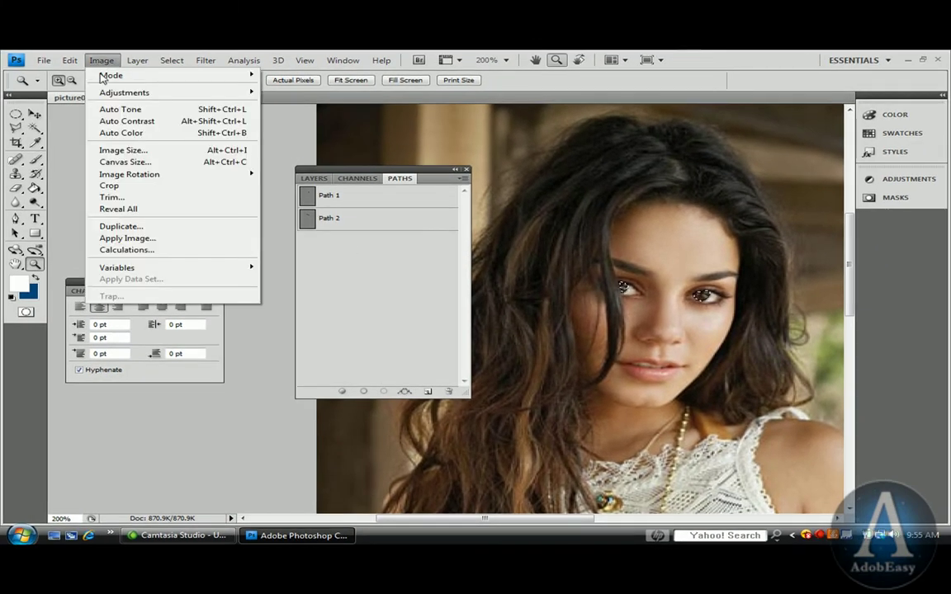
{"action": "mouse_move", "coordinate": [217, 98]}
{"action": "left_click", "coordinate": [328, 156]}
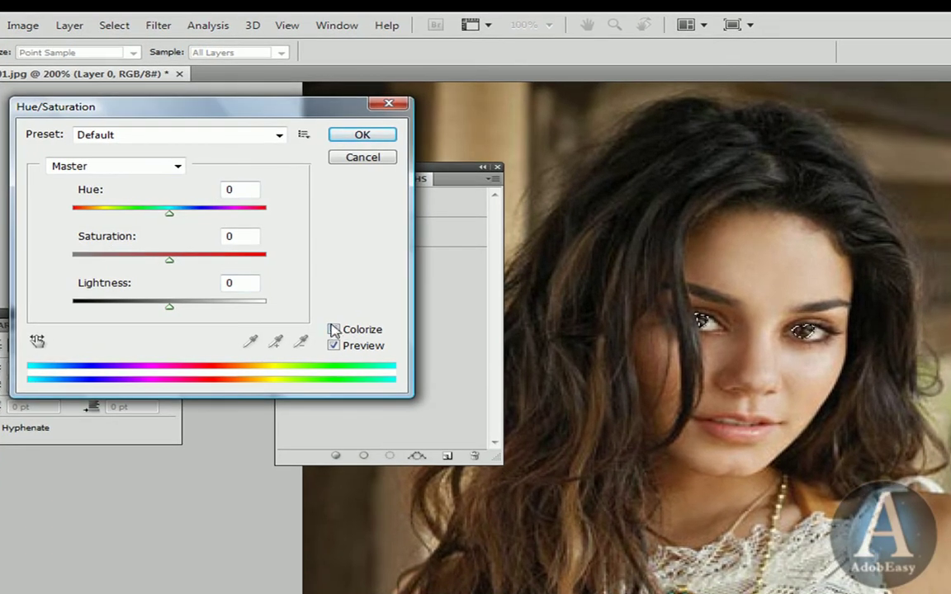
{"action": "left_click", "coordinate": [334, 331]}
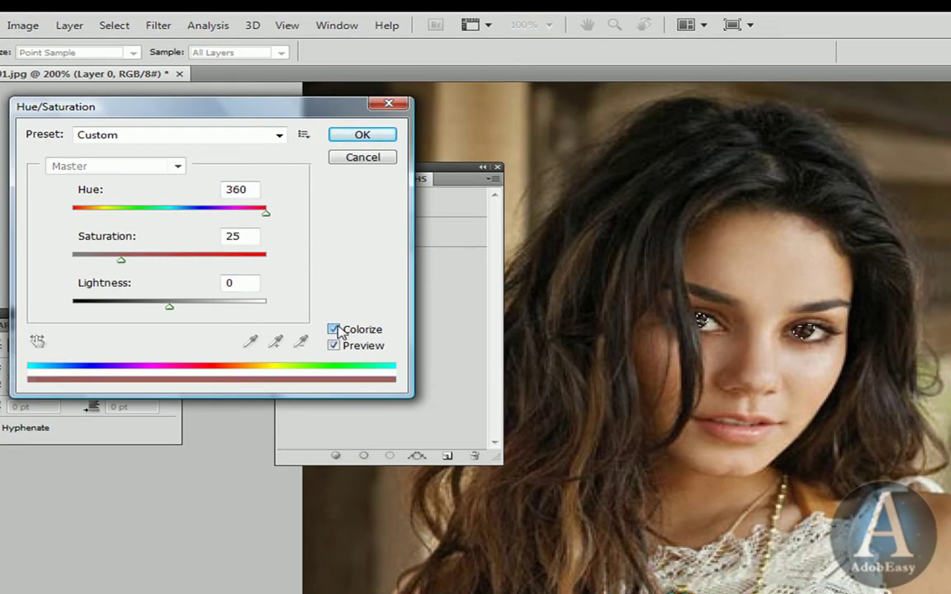
{"action": "left_click_drag", "start_coordinate": [266, 217], "coordinate": [185, 217]}
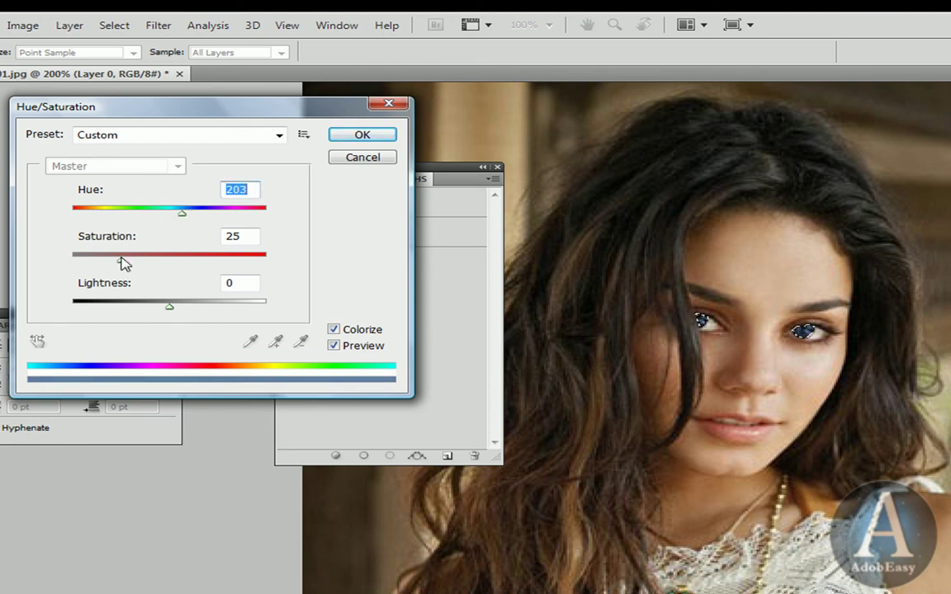
{"action": "left_click_drag", "start_coordinate": [169, 310], "coordinate": [159, 309]}
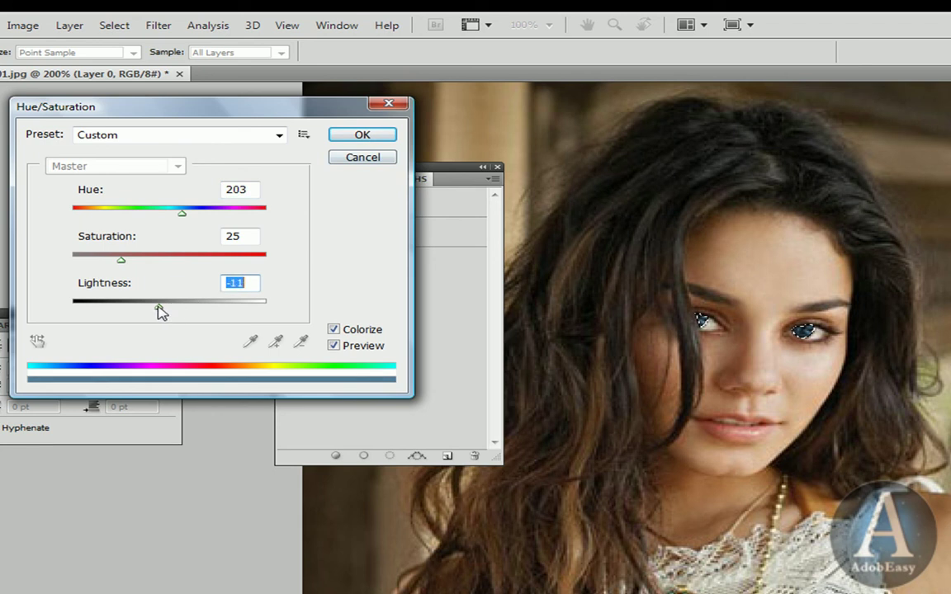
{"action": "left_click", "coordinate": [361, 136]}
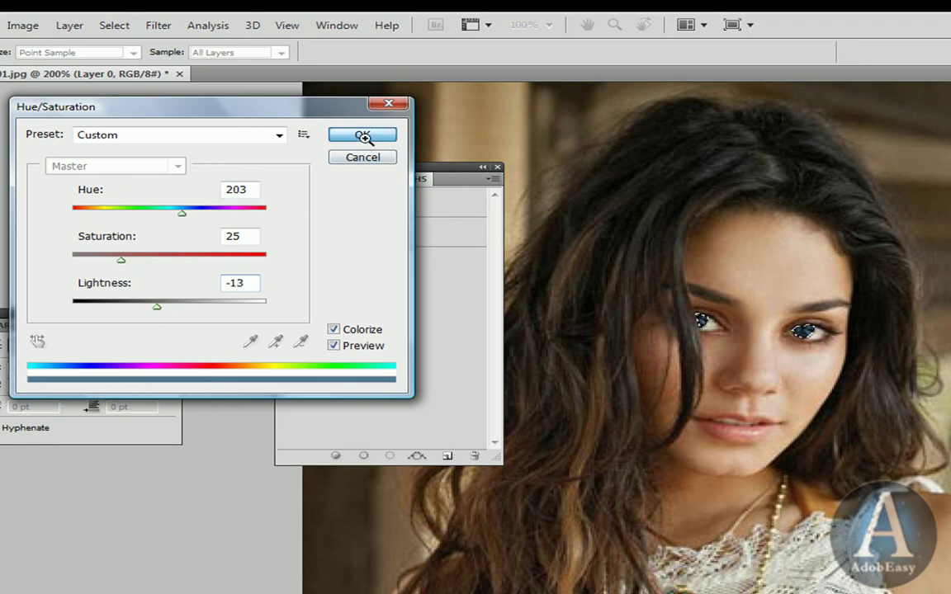
Deselect and zoom out to review the finished blue-eyed portrait.
{"action": "key", "text": "ctrl+d"}
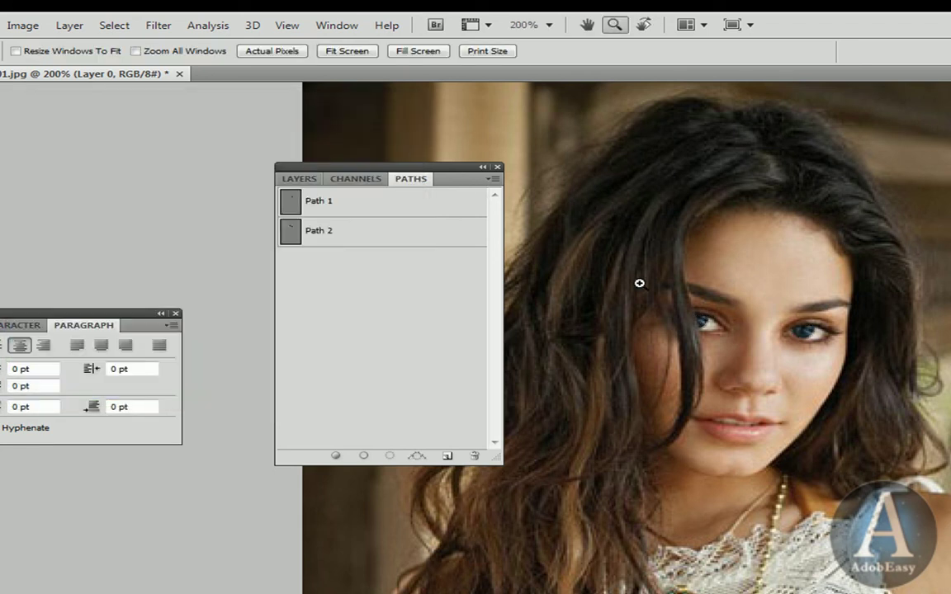
{"action": "left_click", "coordinate": [666, 322], "text": "alt"}
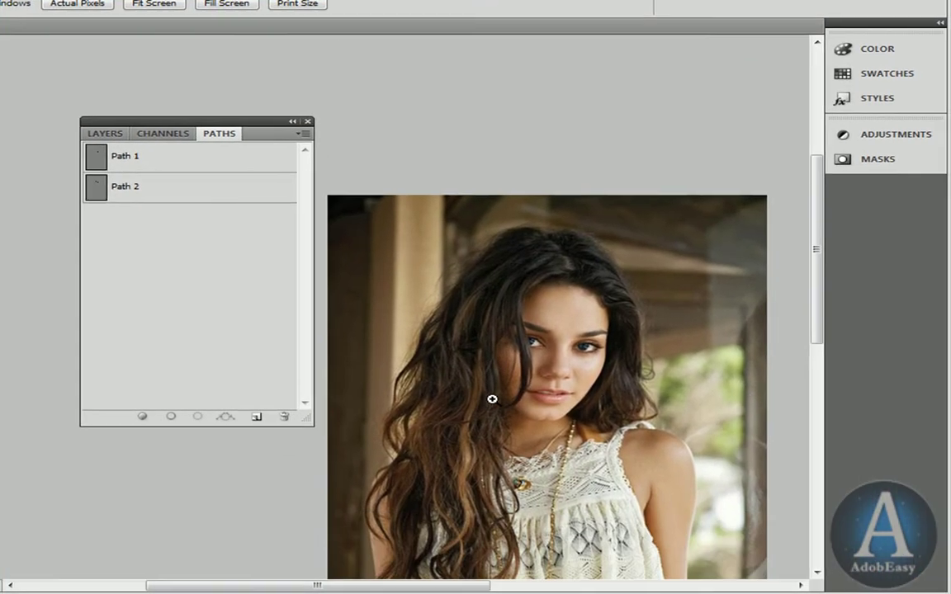
{"action": "scroll", "coordinate": [528, 429], "scroll_direction": "down", "scroll_amount": 2}
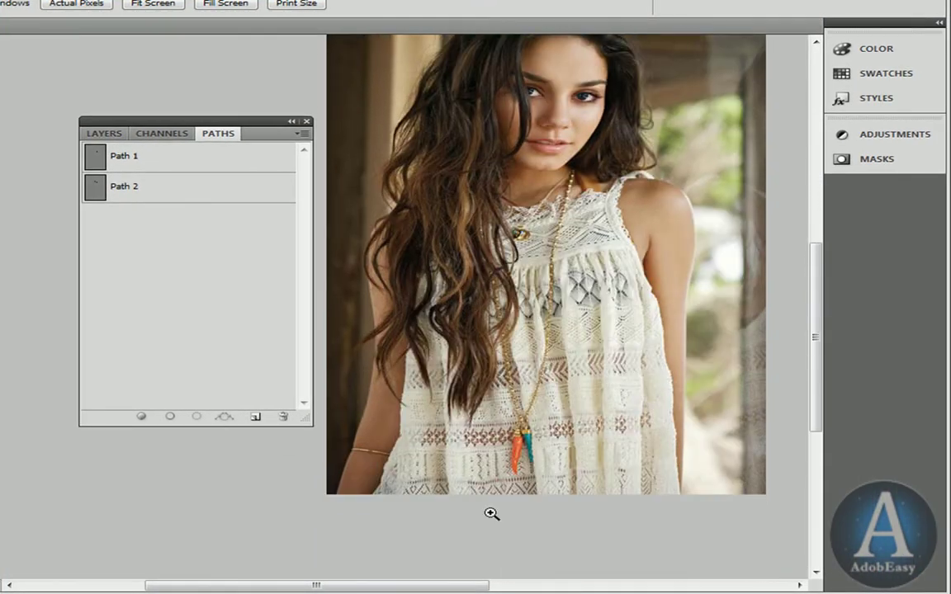
{"action": "mouse_move", "coordinate": [444, 588]}
{"action": "left_mouse_down"}
{"action": "mouse_move", "coordinate": [464, 591]}
{"action": "mouse_move", "coordinate": [461, 583]}
{"action": "left_mouse_up"}
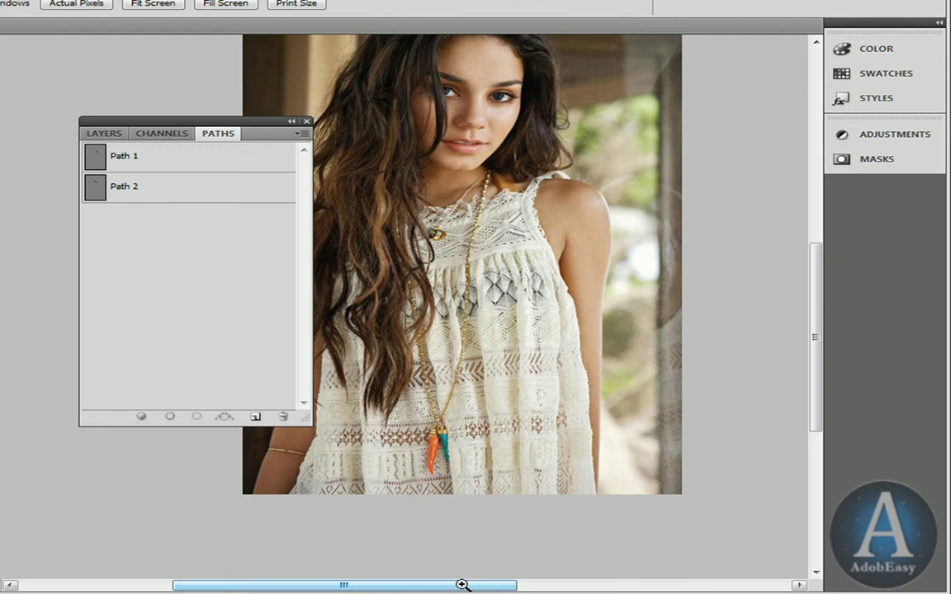
{"action": "scroll", "coordinate": [442, 262], "scroll_direction": "up", "scroll_amount": 3}
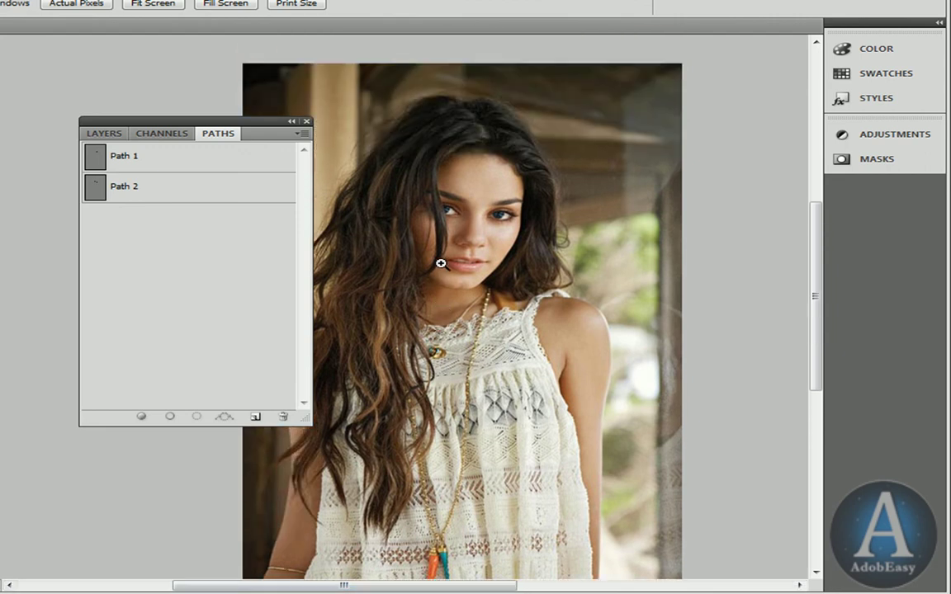
{"action": "scroll", "coordinate": [441, 263], "scroll_direction": "down", "scroll_amount": 2}
{"action": "scroll", "coordinate": [448, 252], "scroll_direction": "up", "scroll_amount": 2}
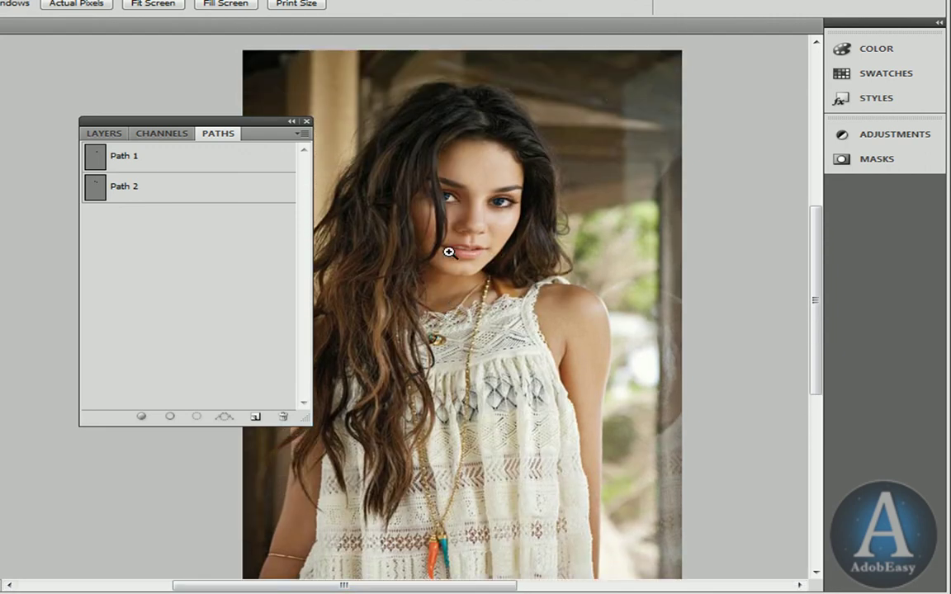